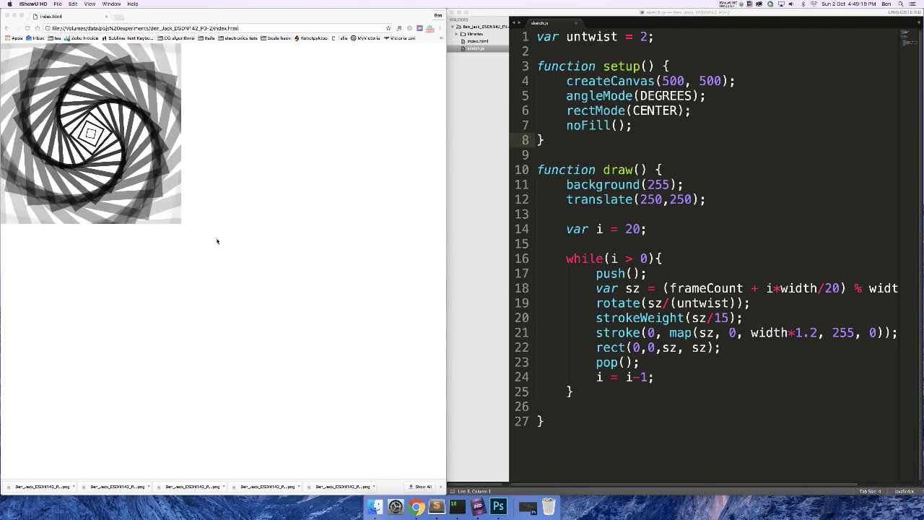
# Preview the exported GIF on the Desktop in Finder, then close the preview and window.
pyautogui.click(374, 507)
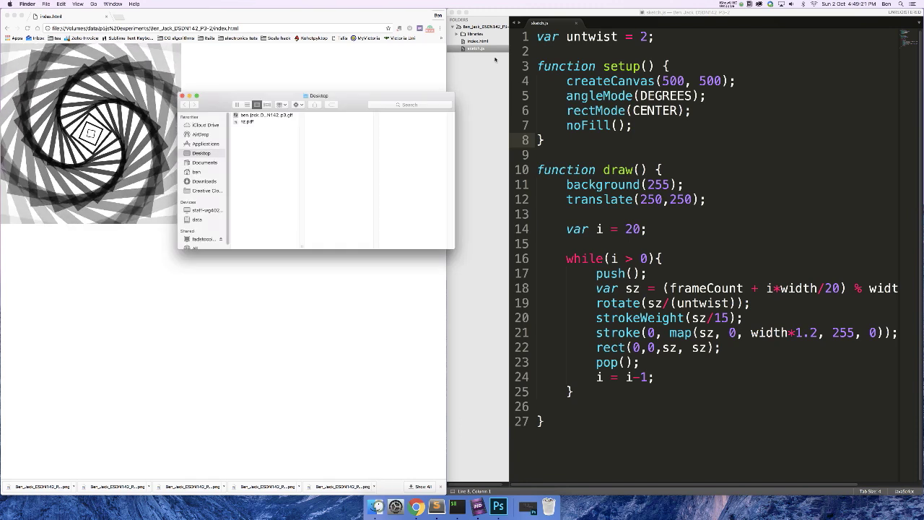
pyautogui.click(257, 115)
pyautogui.press('space')
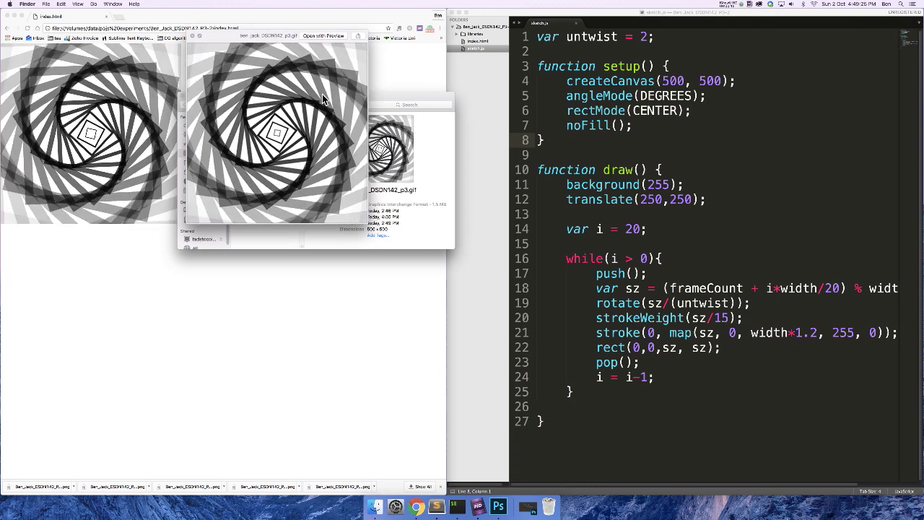
pyautogui.click(192, 35)
pyautogui.click(183, 95)
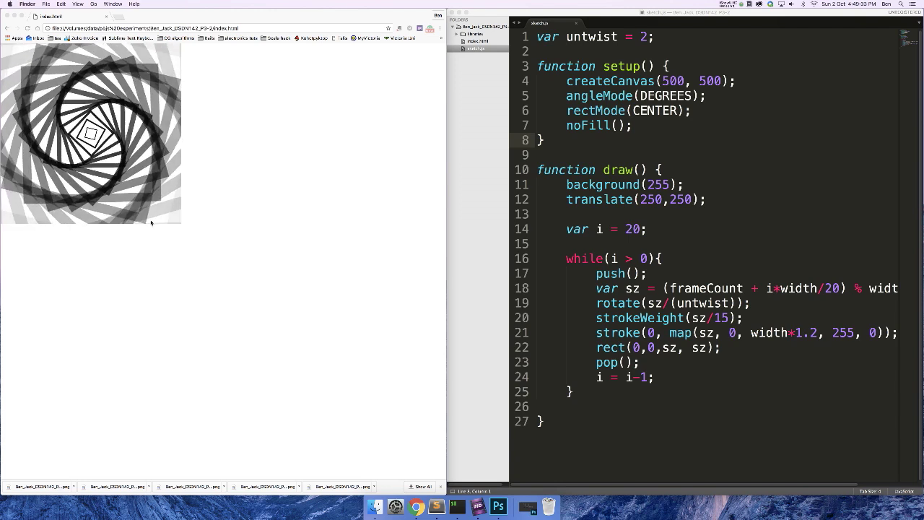
# Add a saveFrames(); line below noFill(); and place the caret inside its parentheses.
pyautogui.click(655, 129)
pyautogui.click(650, 127)
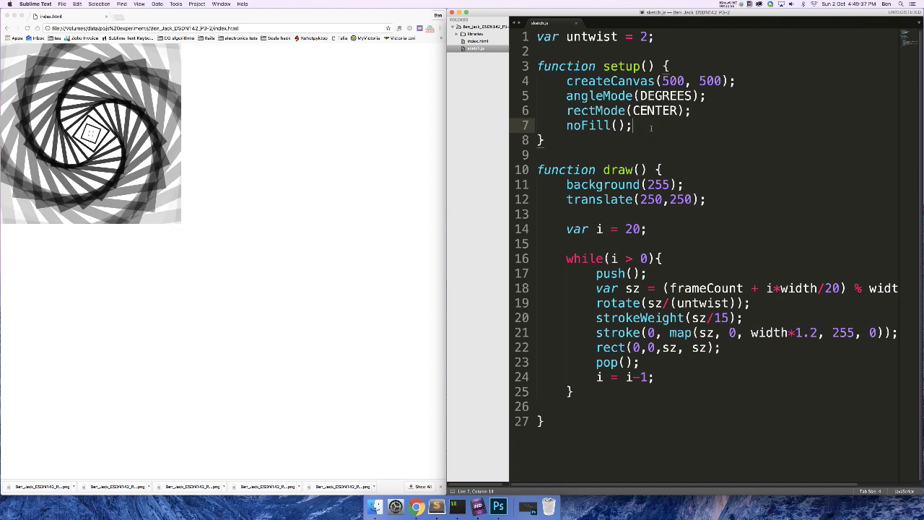
pyautogui.press('Return')
pyautogui.press('Return')
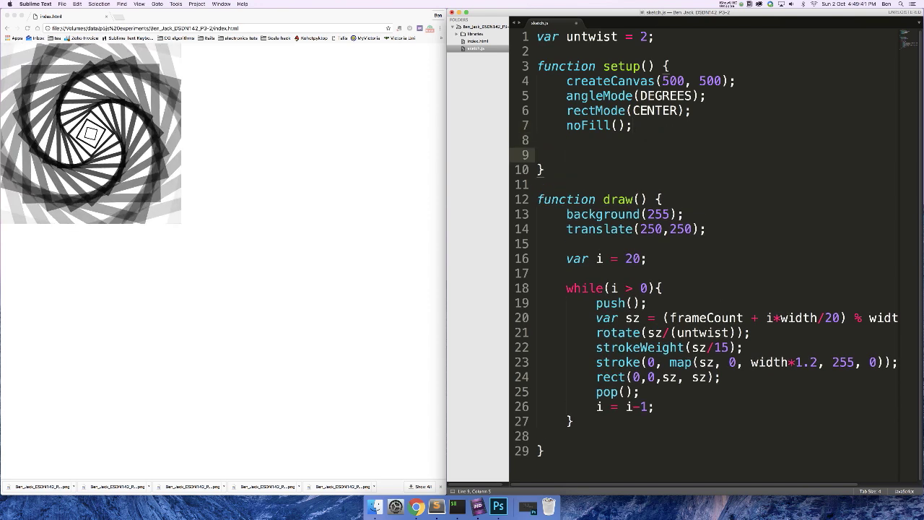
pyautogui.write('saveF')
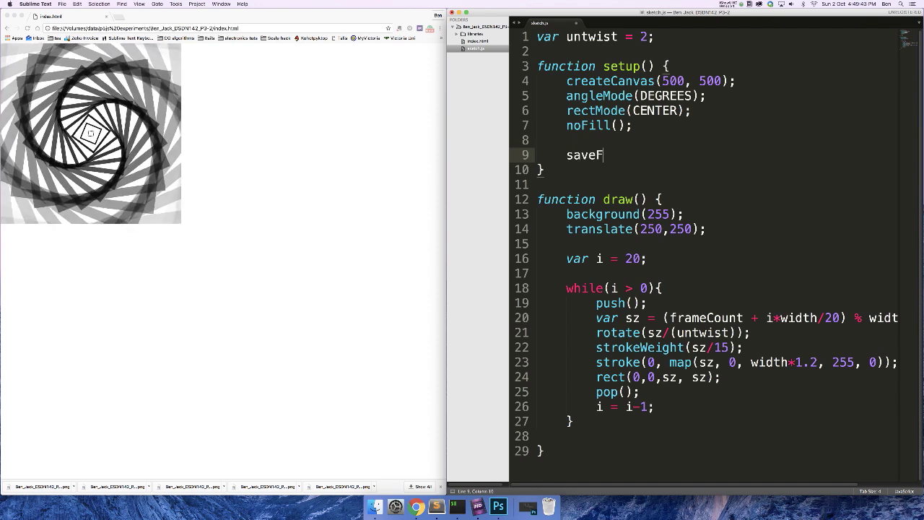
pyautogui.write('rame(')
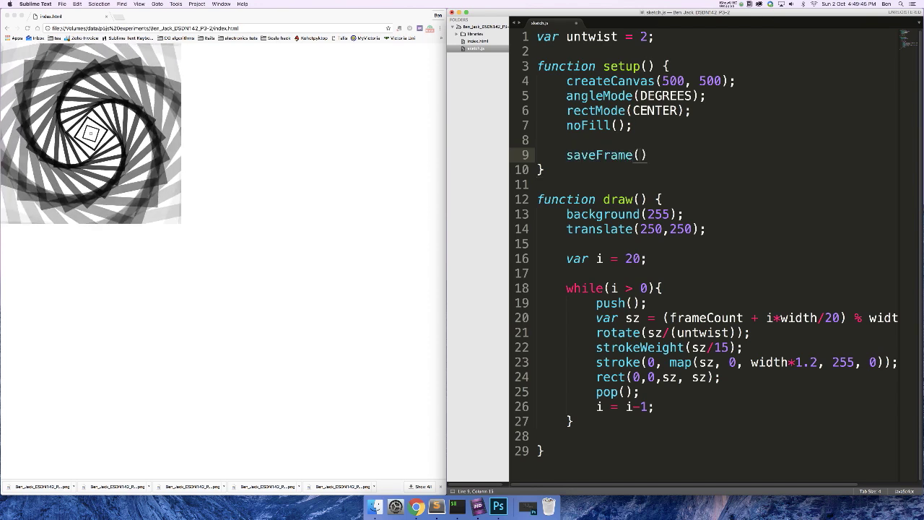
pyautogui.press('BackSpace')
pyautogui.write('s()')
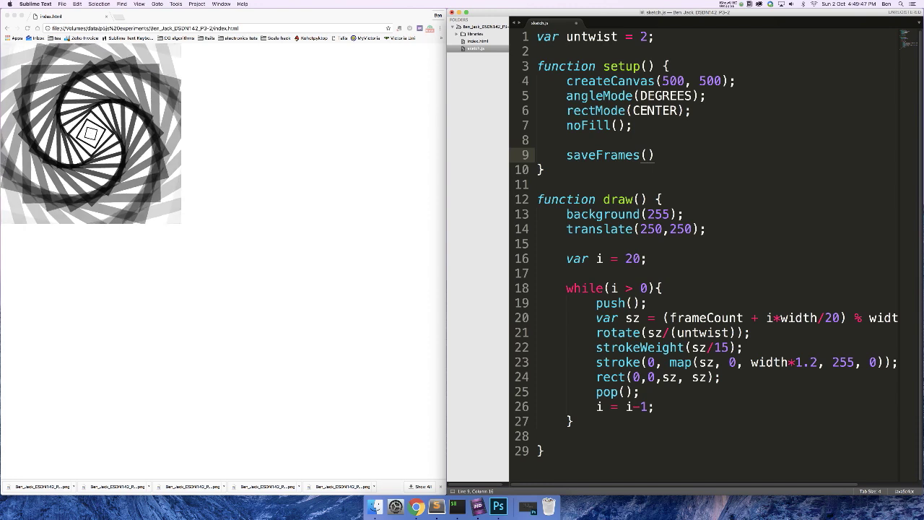
pyautogui.write(';')
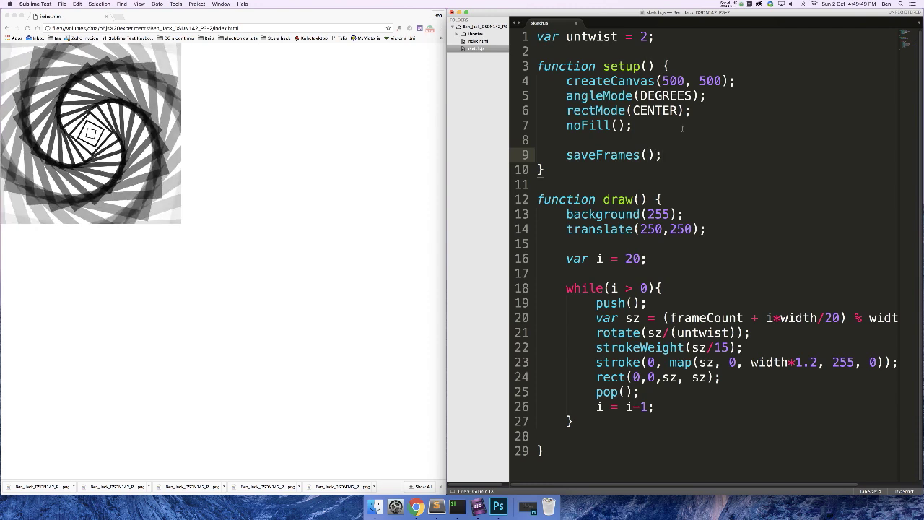
pyautogui.tripleClick(621, 66)
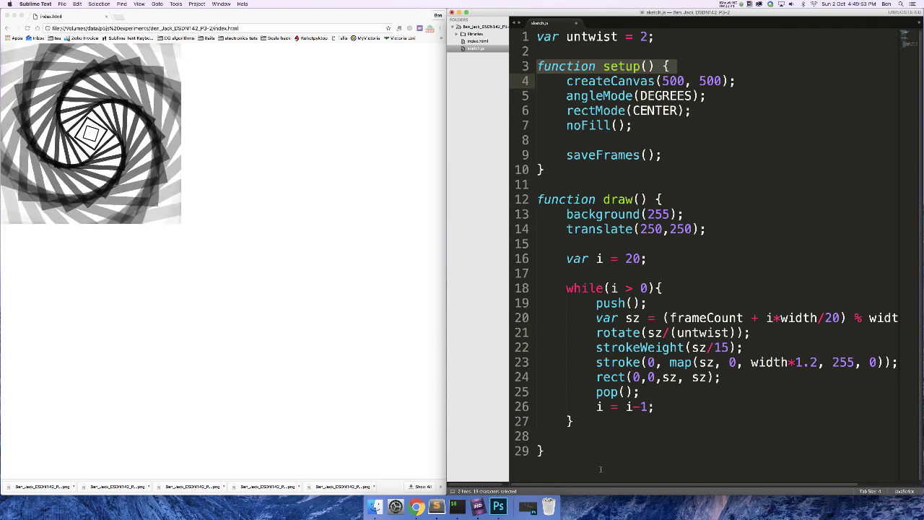
pyautogui.tripleClick(616, 155)
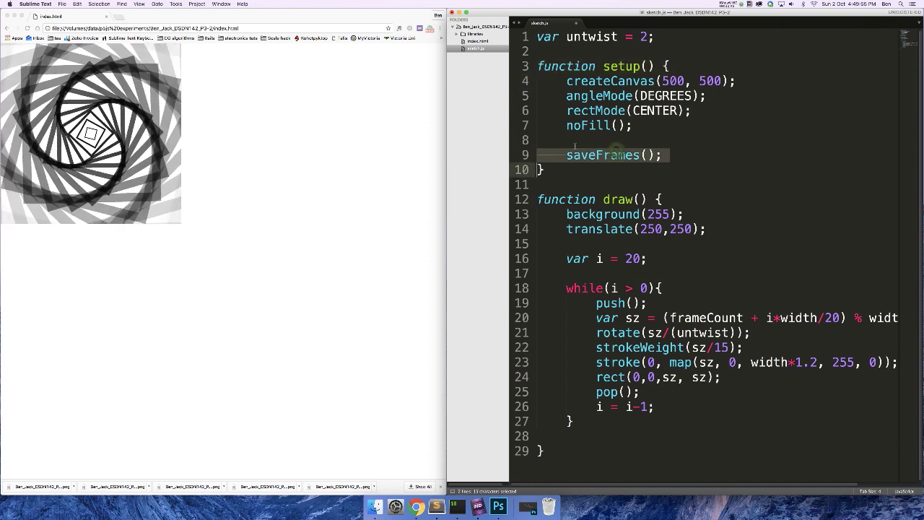
pyautogui.click(645, 154)
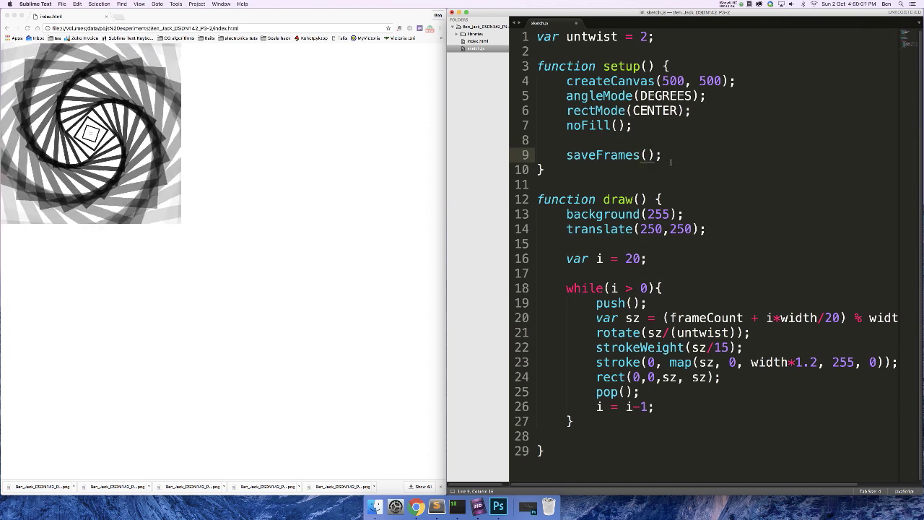
# Type the quoted name prefix ending in DSDN142_P3_ and "png" as saveFrames arguments.
pyautogui.write('"')
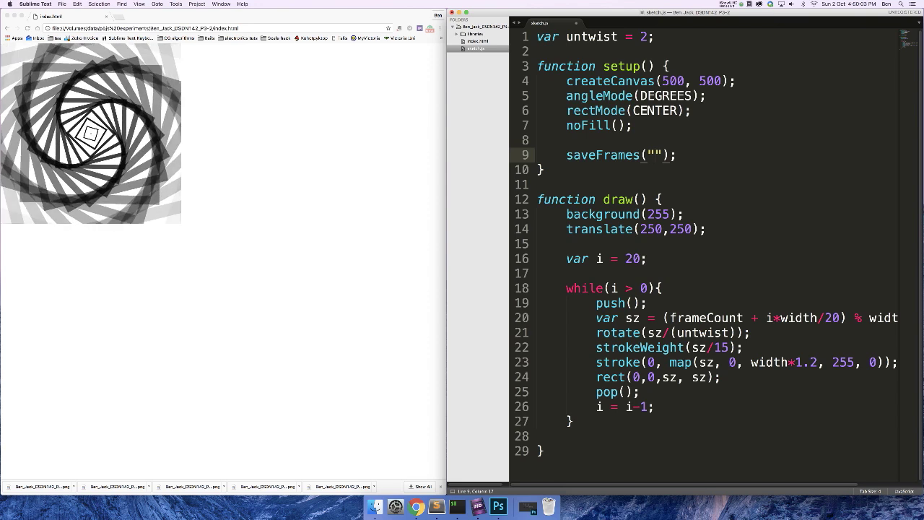
pyautogui.write('benJ')
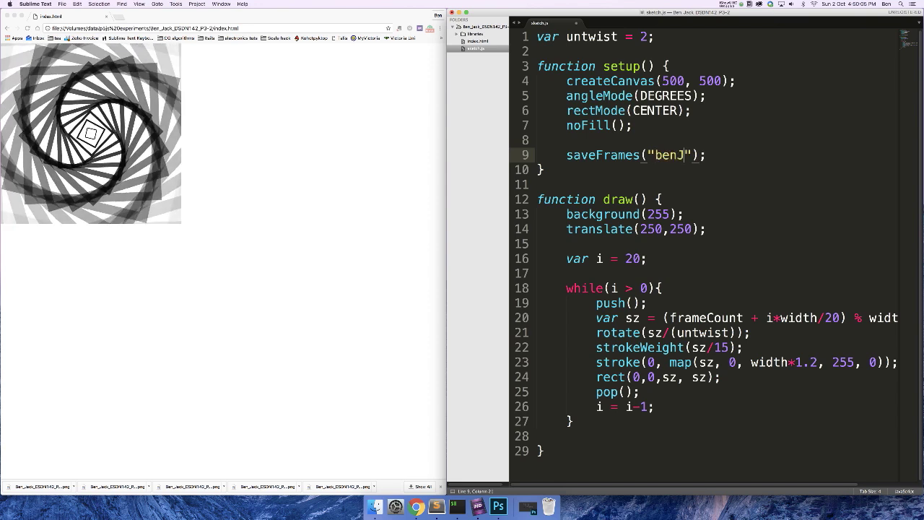
pyautogui.press('BackSpace')
pyautogui.press('BackSpace')
pyautogui.press('BackSpace')
pyautogui.press('BackSpace')
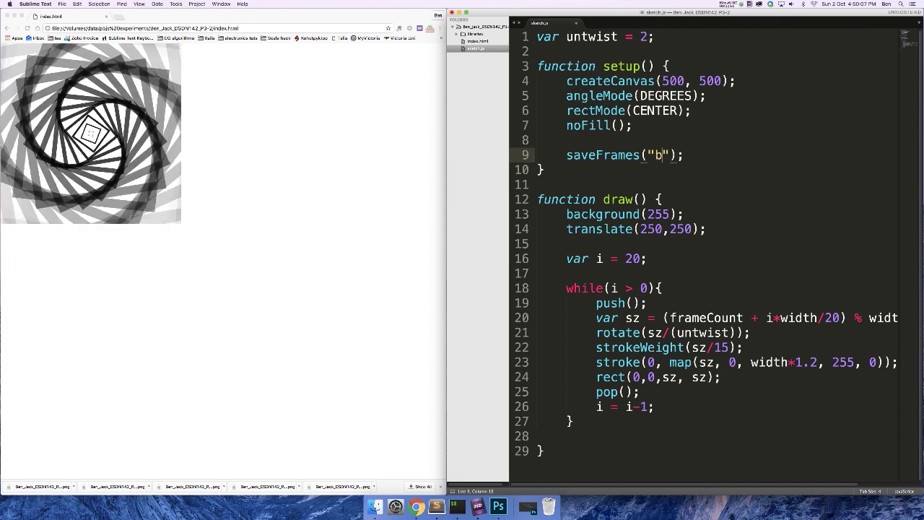
pyautogui.write('Ben_Jack')
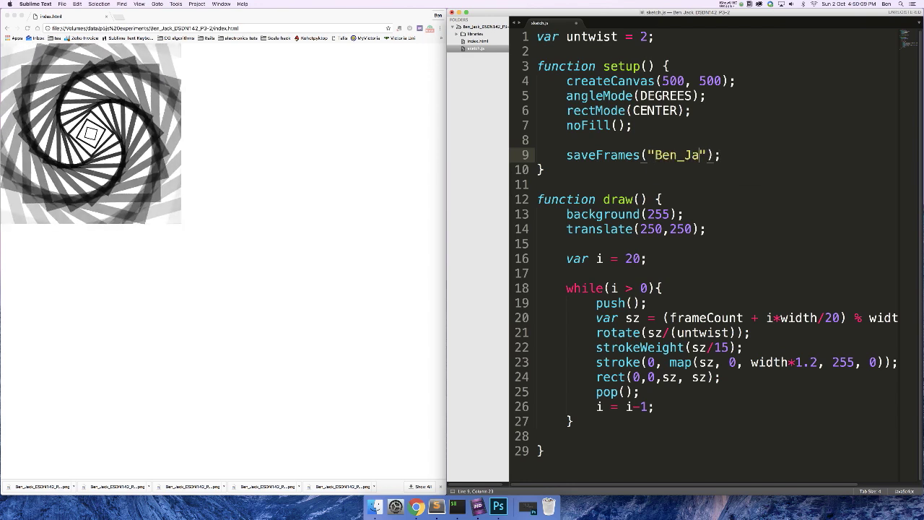
pyautogui.write('_DSDN')
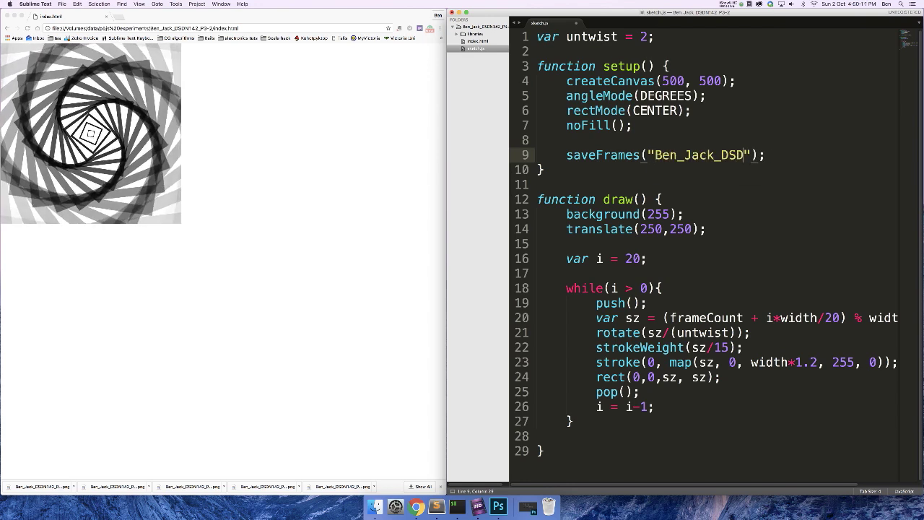
pyautogui.write('142')
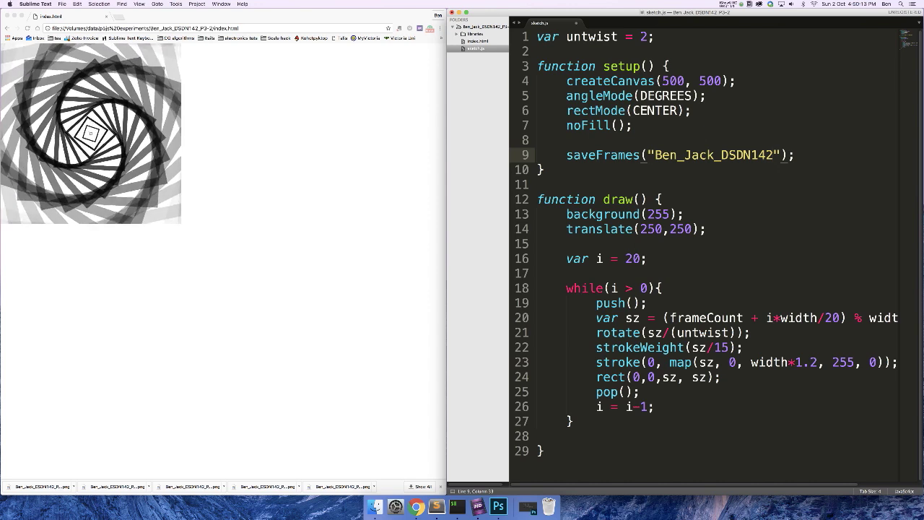
pyautogui.write('_')
pyautogui.write('P3_')
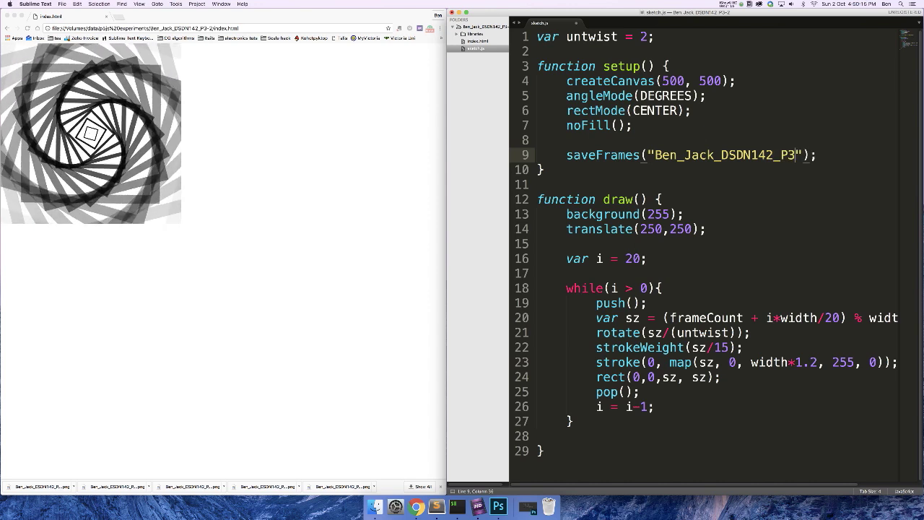
pyautogui.write('", ')
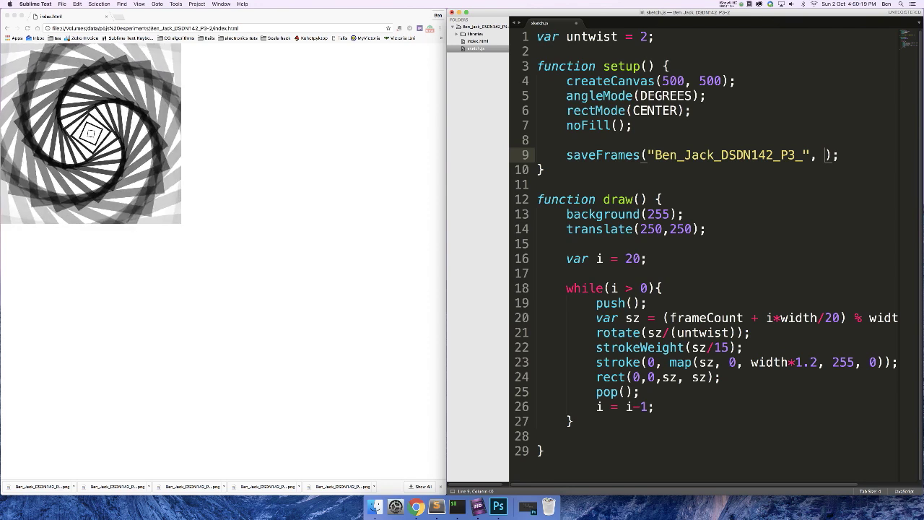
pyautogui.write('"')
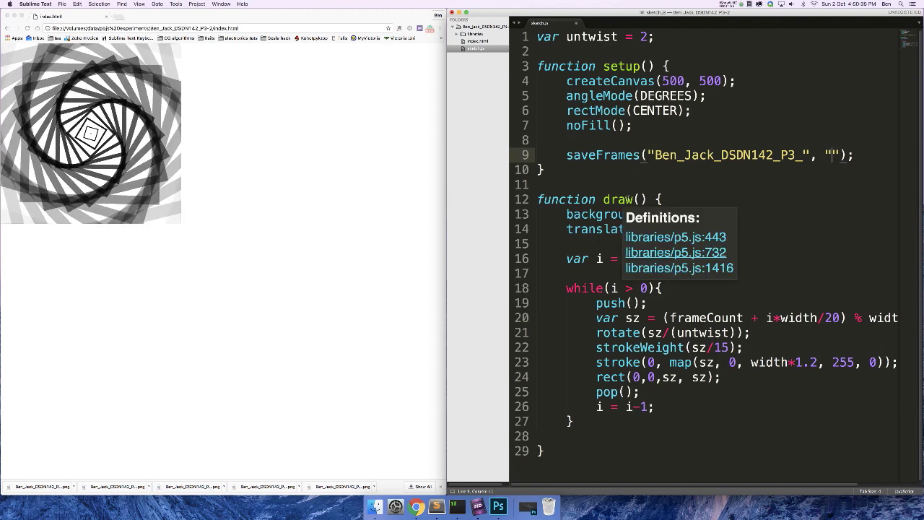
pyautogui.write('png"')
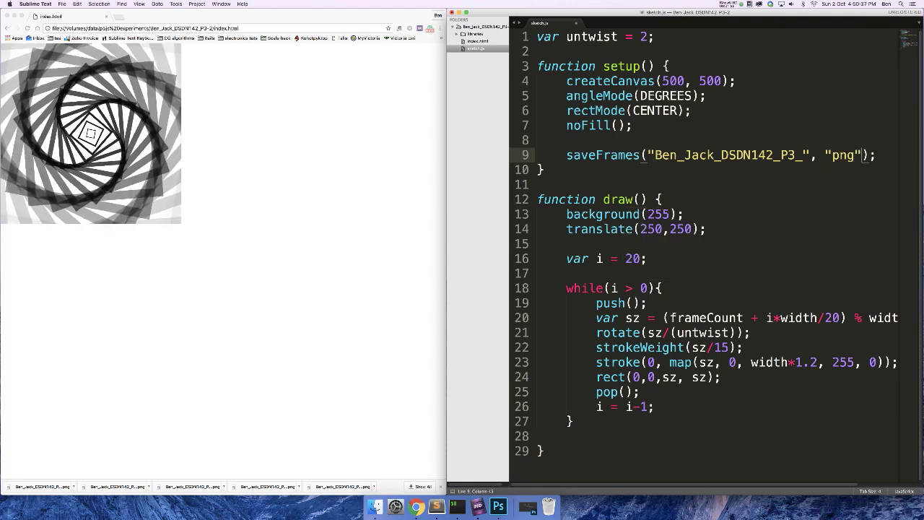
pyautogui.write(',')
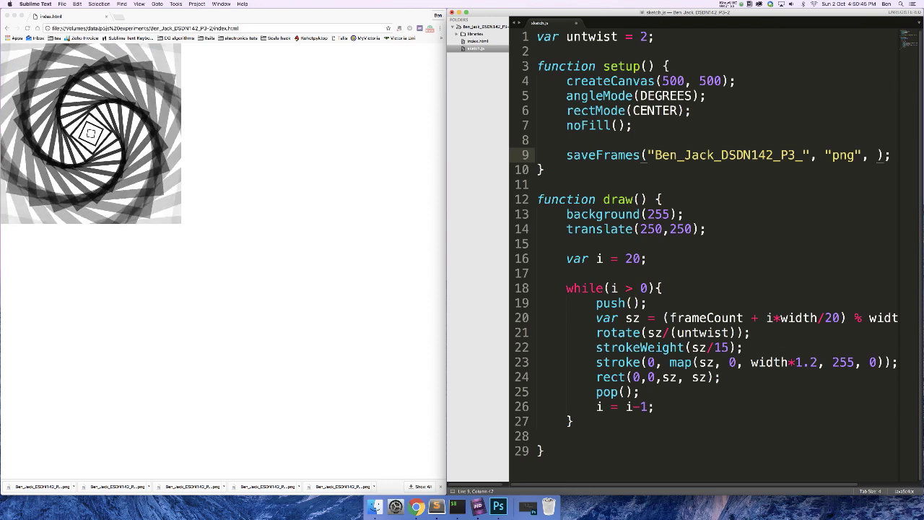
# Add the 2-second duration and 22 fps arguments to the saveFrames call.
pyautogui.write('2,')
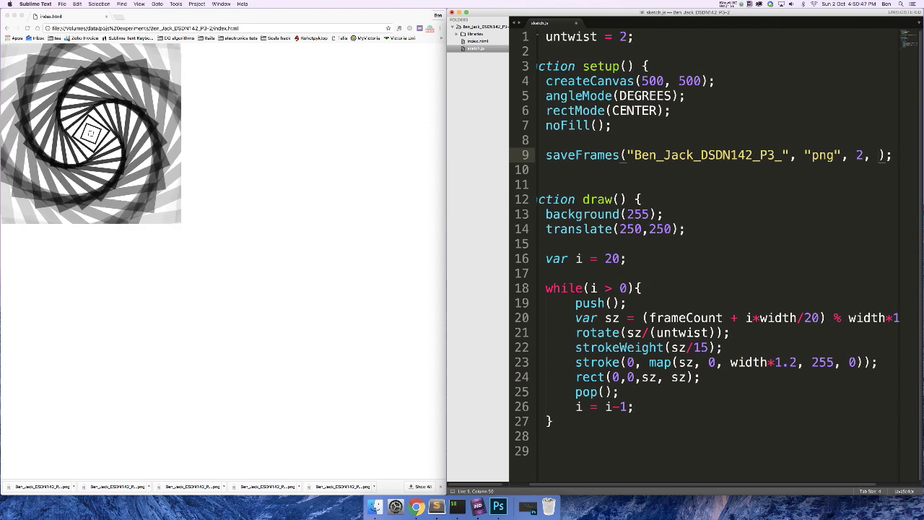
pyautogui.doubleClick(859, 155)
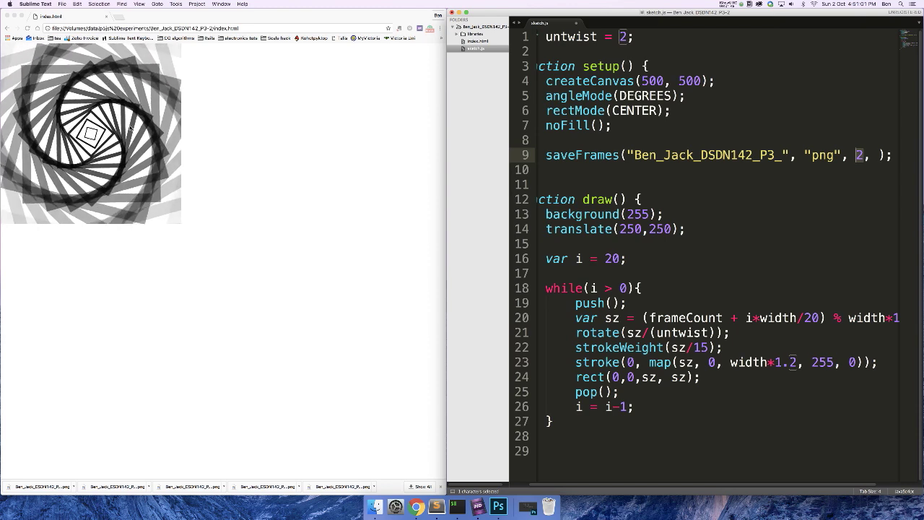
pyautogui.click(875, 156)
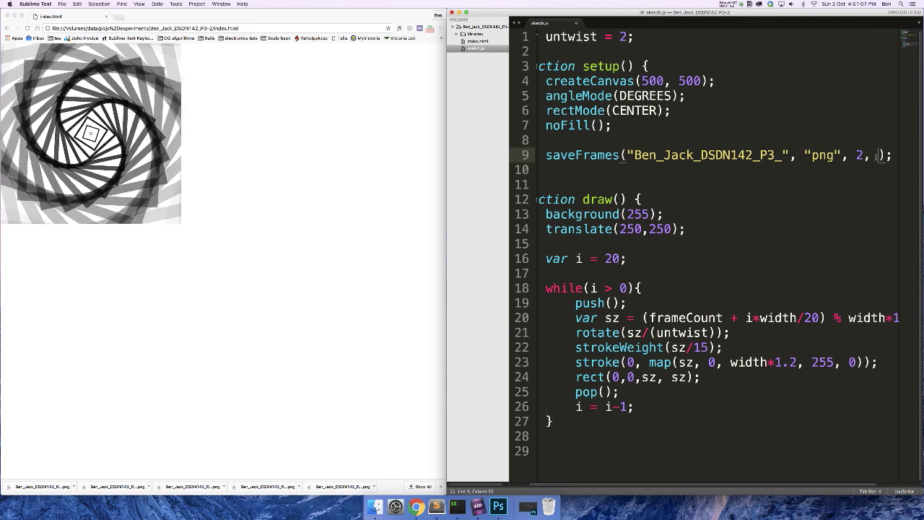
pyautogui.write('22')
pyautogui.press('Right')
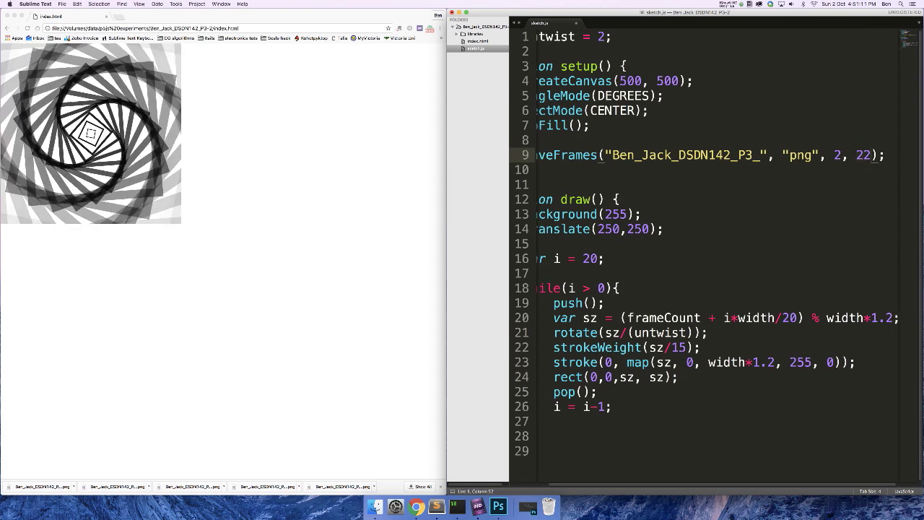
# Select the 2, 22 arguments, then return the caret to the start of the line.
pyautogui.hotkey('shift', 'Left')
pyautogui.hotkey('shift', 'Left')
pyautogui.press('Right')
pyautogui.hotkey('shift', 'Left')
pyautogui.hotkey('shift', 'Left')
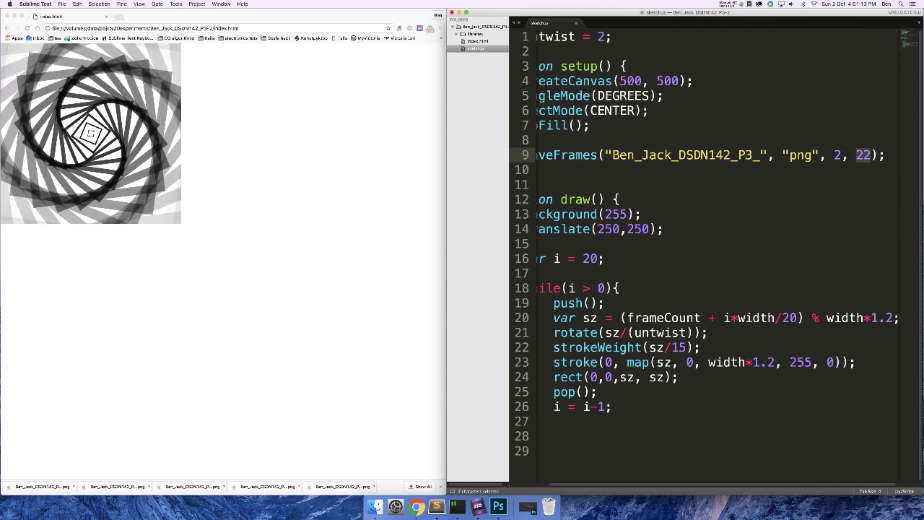
pyautogui.press('Right')
pyautogui.hotkey('alt', 'shift', 'Left')
pyautogui.hotkey('alt', 'shift', 'Left')
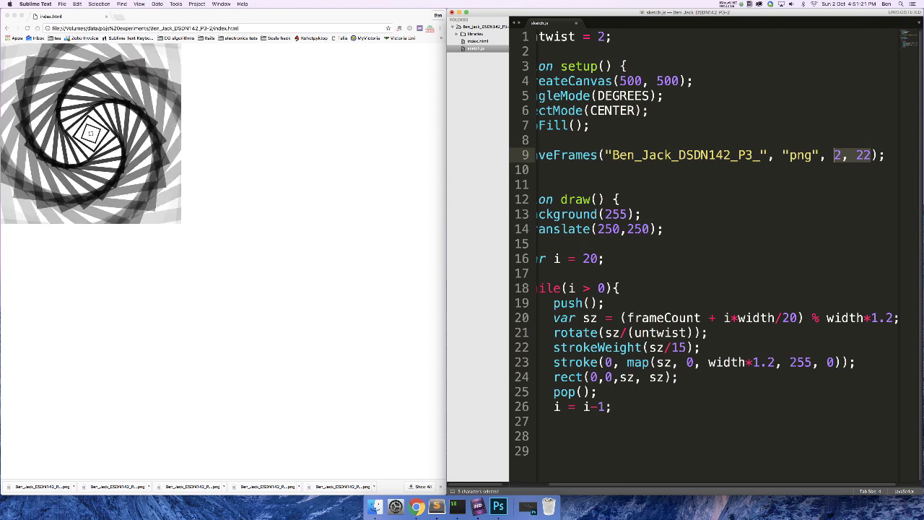
pyautogui.press('Right')
pyautogui.hotkey('alt', 'shift', 'Left')
pyautogui.hotkey('alt', 'shift', 'Left')
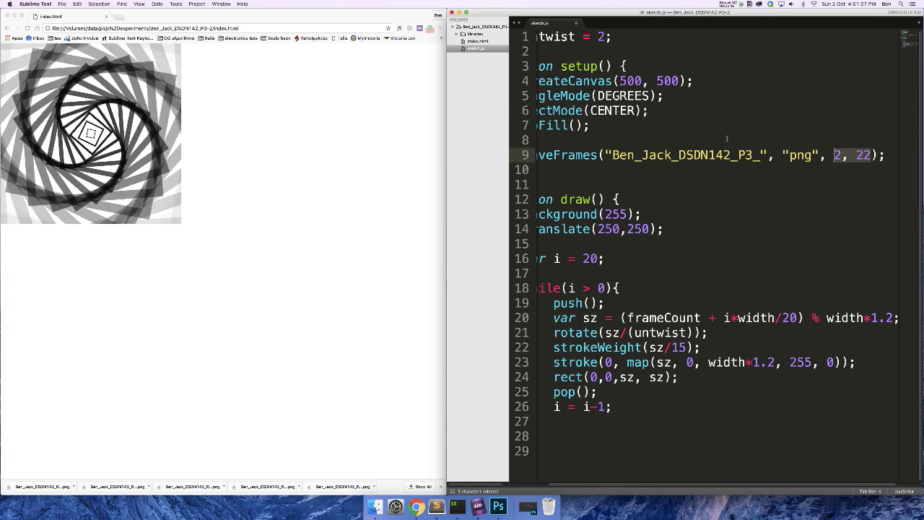
pyautogui.press('super+Left')
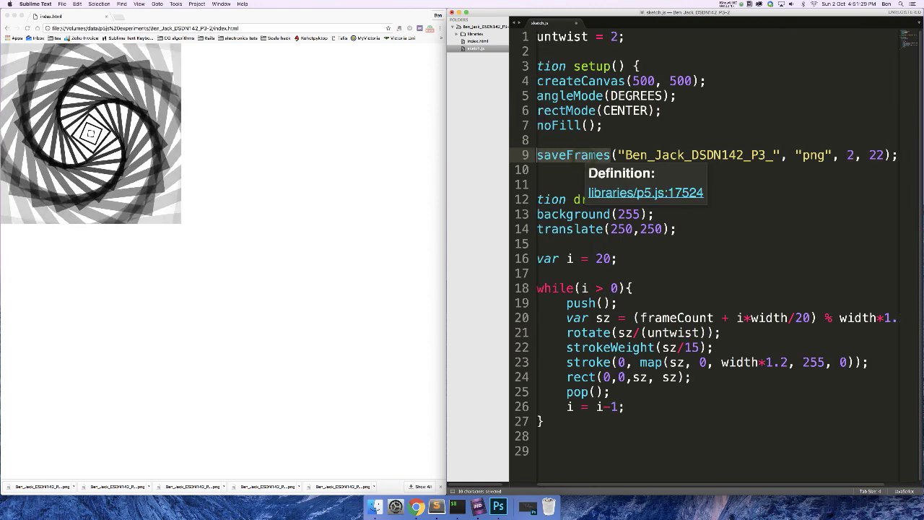
pyautogui.press('super+Left')
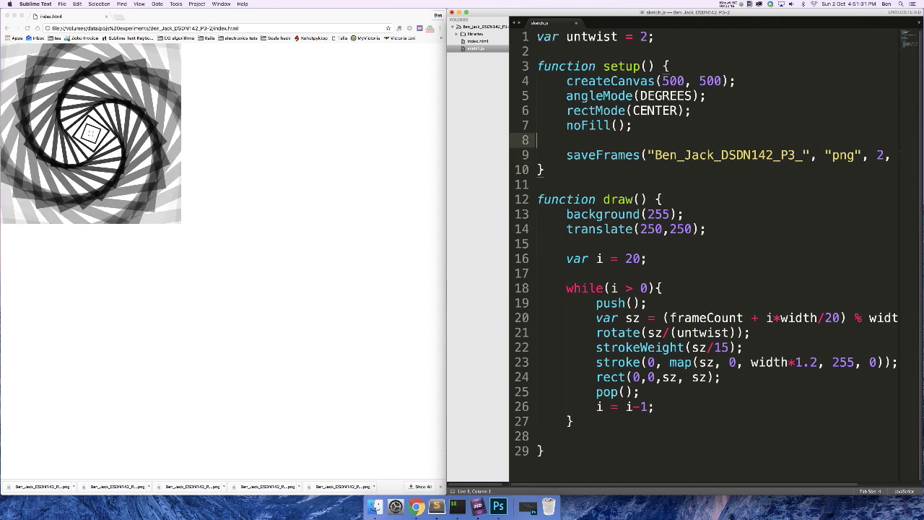
# Remove the blank line above saveFrames and save sketch.js.
pyautogui.press('Up')
pyautogui.press('BackSpace')
pyautogui.press('super+s')
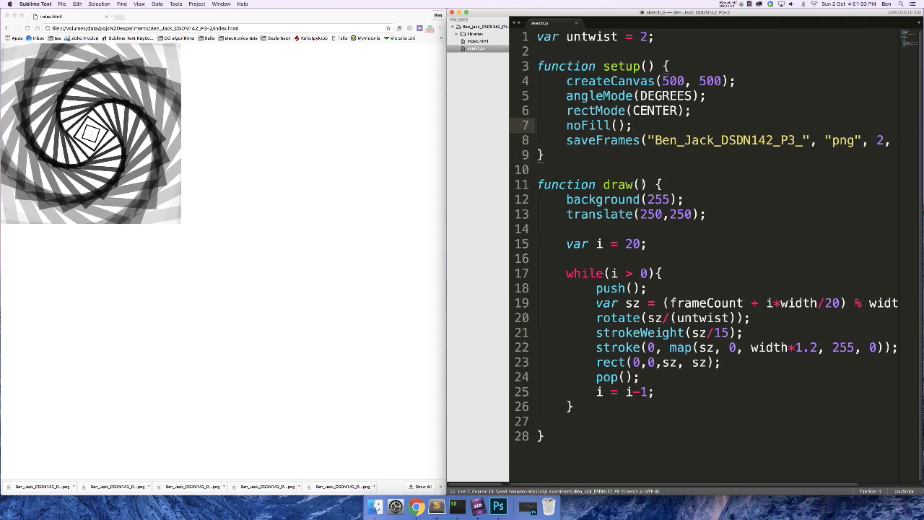
# Reload the sketch in Chrome and allow it to download multiple files.
pyautogui.click(282, 119)
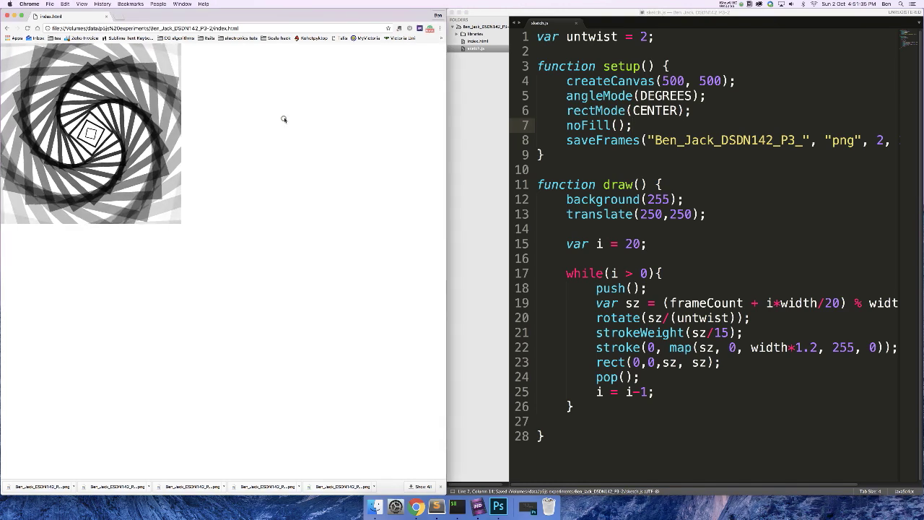
pyautogui.click(600, 140)
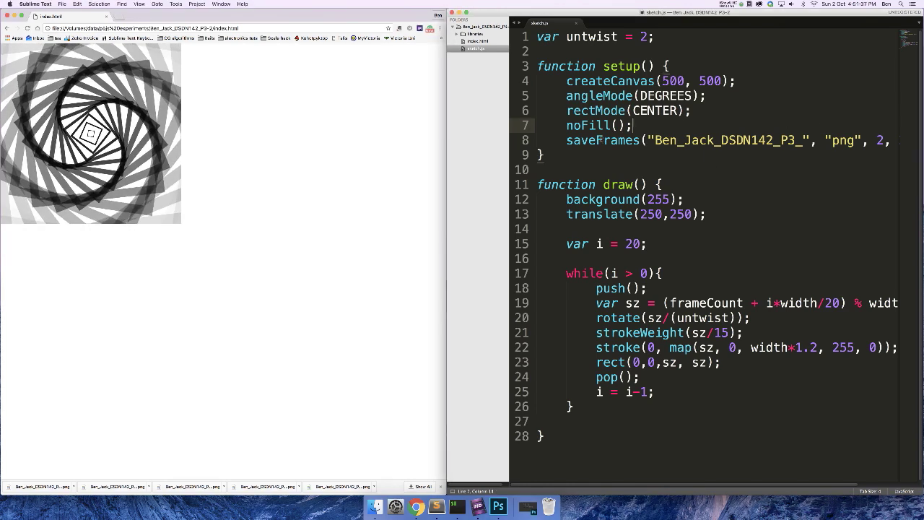
pyautogui.tripleClick(599, 140)
pyautogui.click(315, 191)
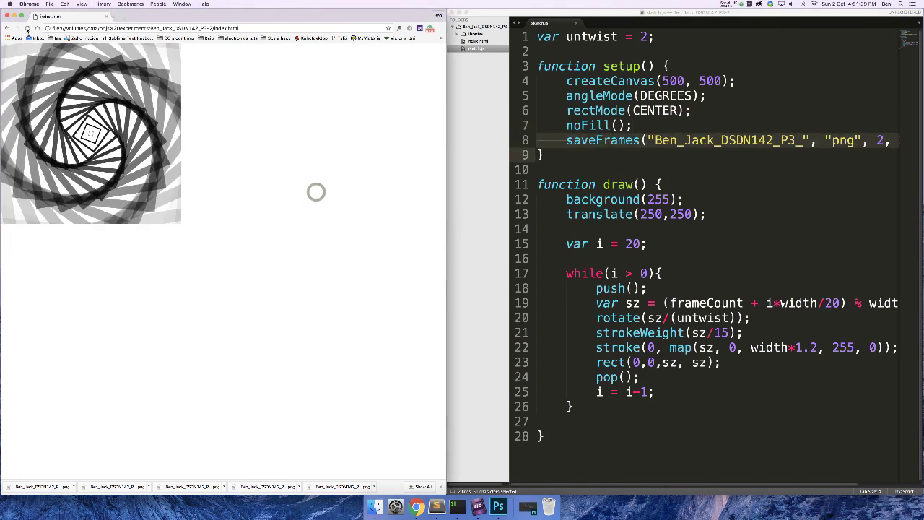
pyautogui.press('super+r')
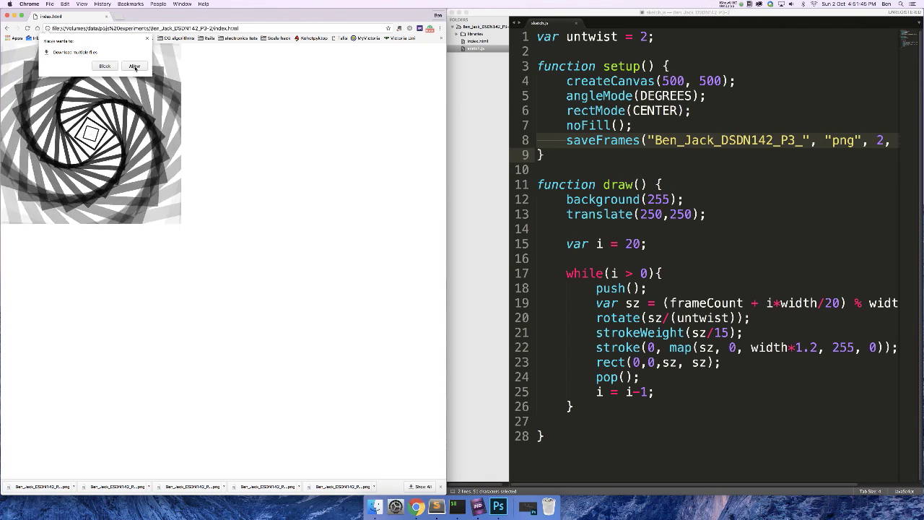
pyautogui.click(134, 66)
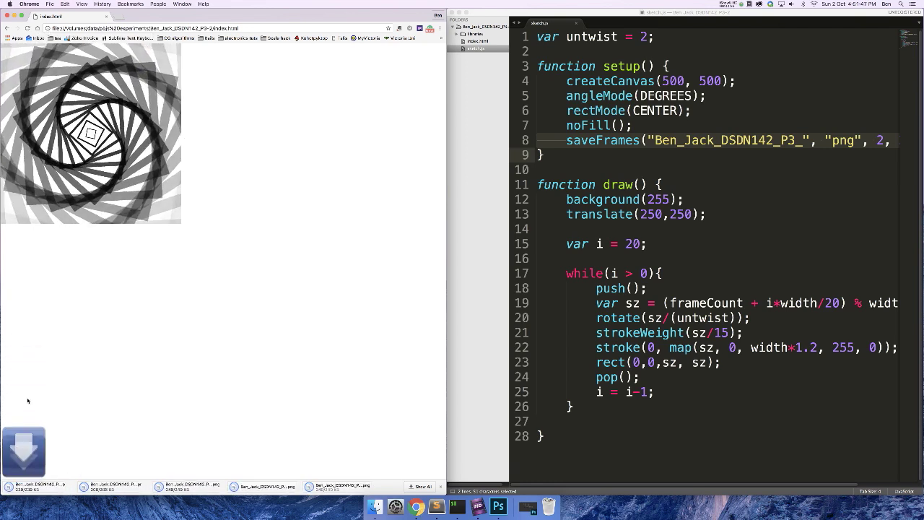
# Group all downloaded PNG frames in Downloads into a new folder named DSDN142_P3_frames.
pyautogui.click(374, 507)
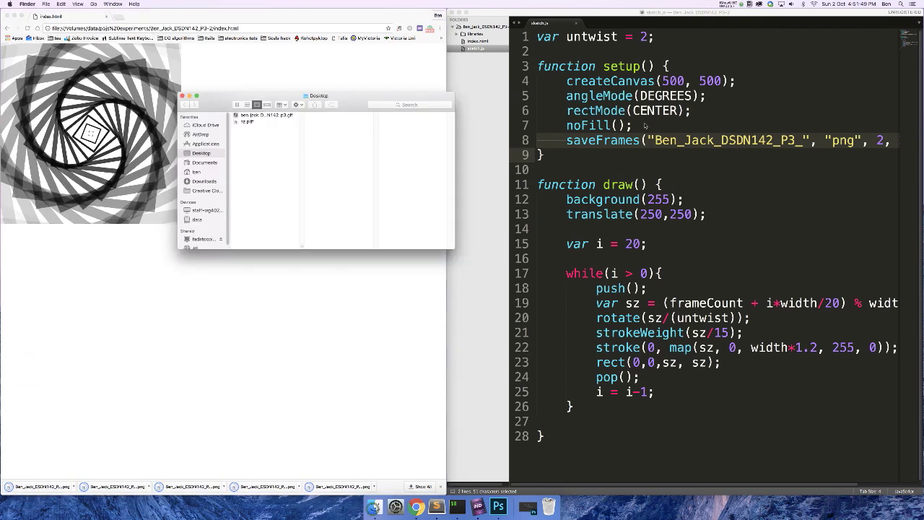
pyautogui.click(203, 181)
pyautogui.scroll(-3, 286, 152)
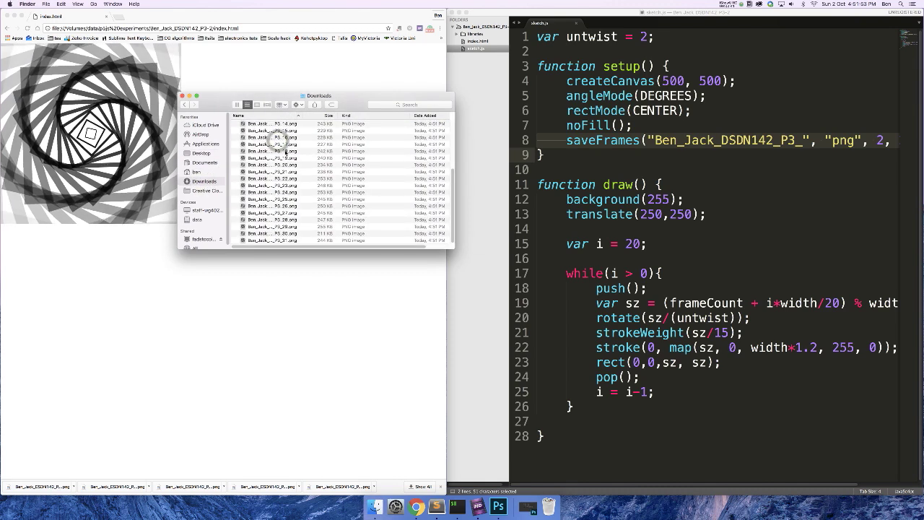
pyautogui.press('super+a')
pyautogui.rightClick(283, 145)
pyautogui.click(320, 148)
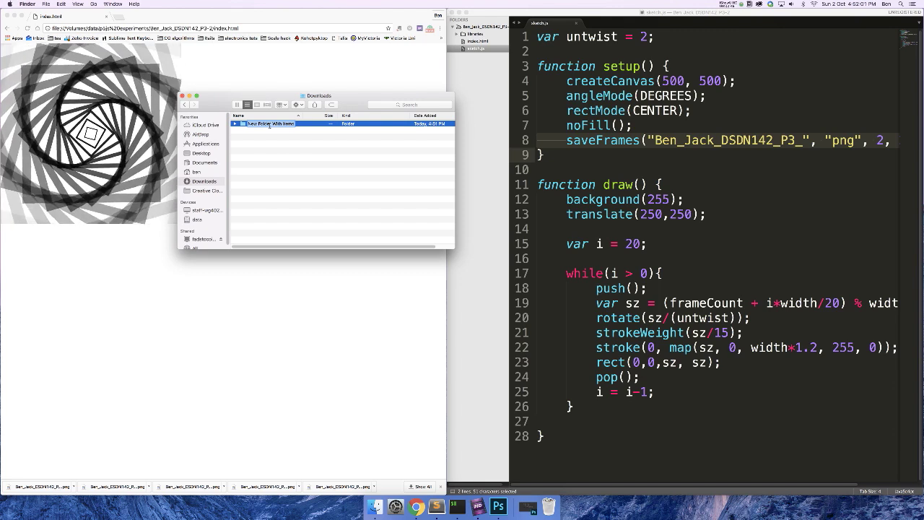
pyautogui.write('DSDN1')
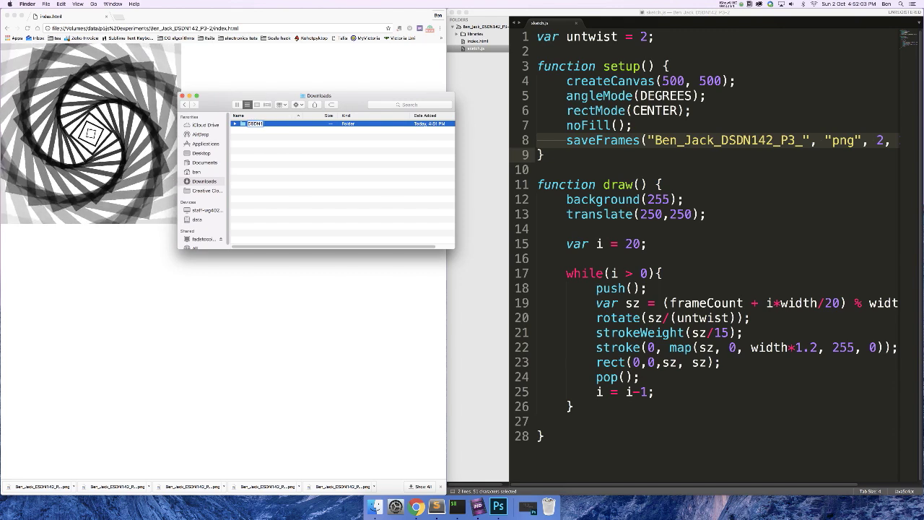
pyautogui.write('42_P3-')
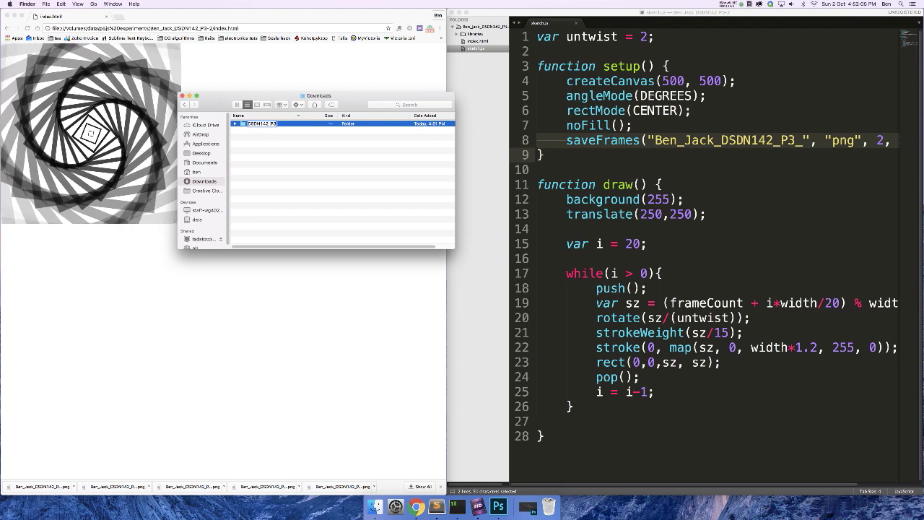
pyautogui.write('frames')
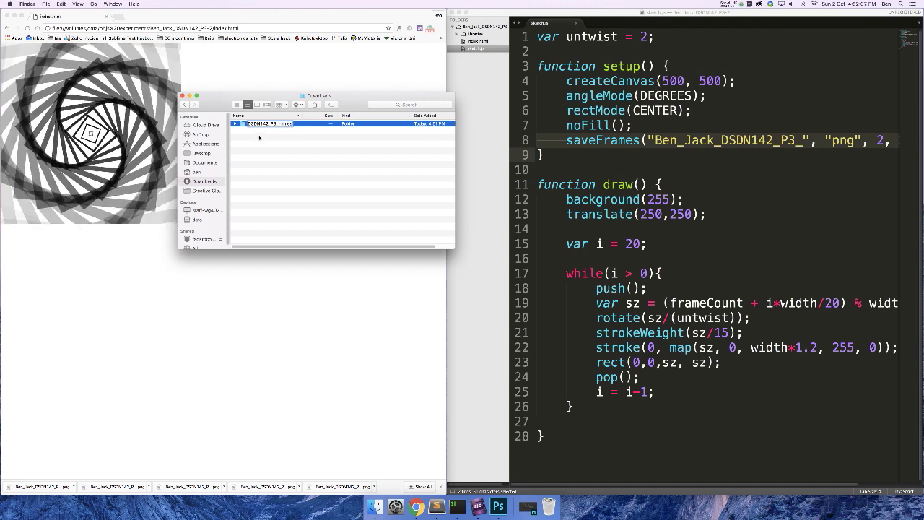
pyautogui.press('Return')
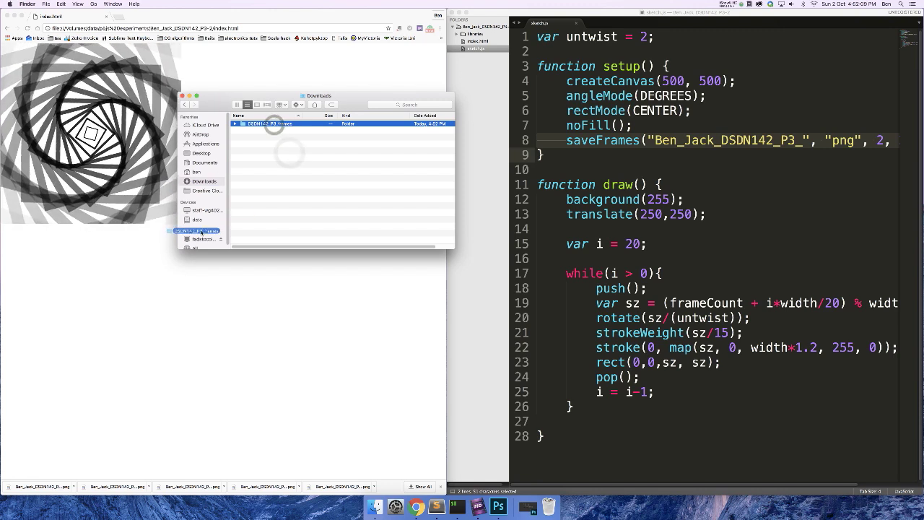
# Move the frames folder onto the data drive and into the DSDN142_P3-2 project folder.
pyautogui.moveTo(269, 125); pyautogui.dragTo(200, 219)
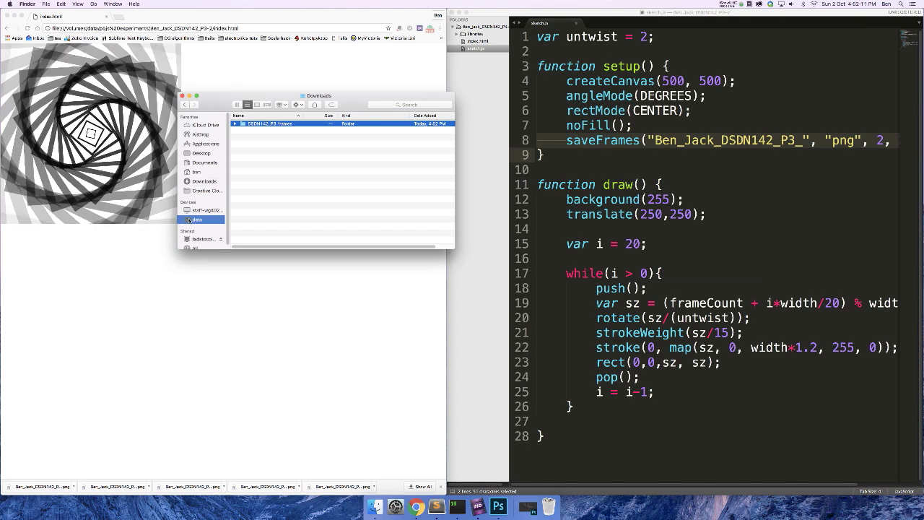
pyautogui.click(197, 219)
pyautogui.moveTo(275, 152)
pyautogui.mouseDown()
pyautogui.moveTo(275, 168)
pyautogui.moveTo(289, 124)
pyautogui.moveTo(298, 126)
pyautogui.moveTo(296, 156)
pyautogui.moveTo(344, 134)
pyautogui.mouseUp()
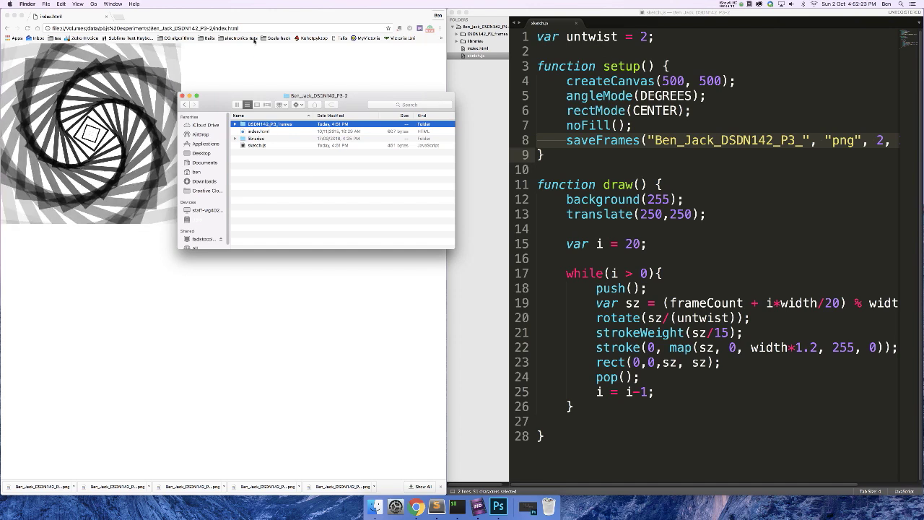
# Change the page's multiple-downloads setting in Chrome and reload the sketch.
pyautogui.click(296, 81)
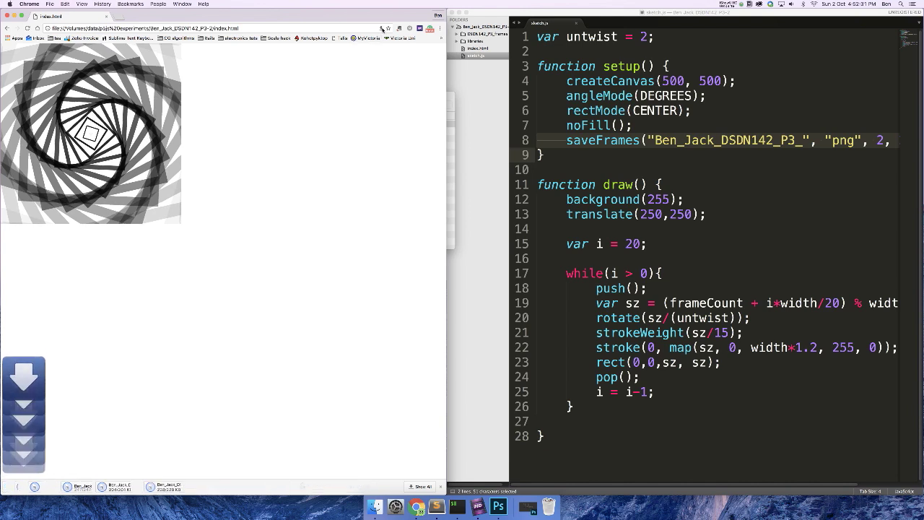
pyautogui.click(381, 28)
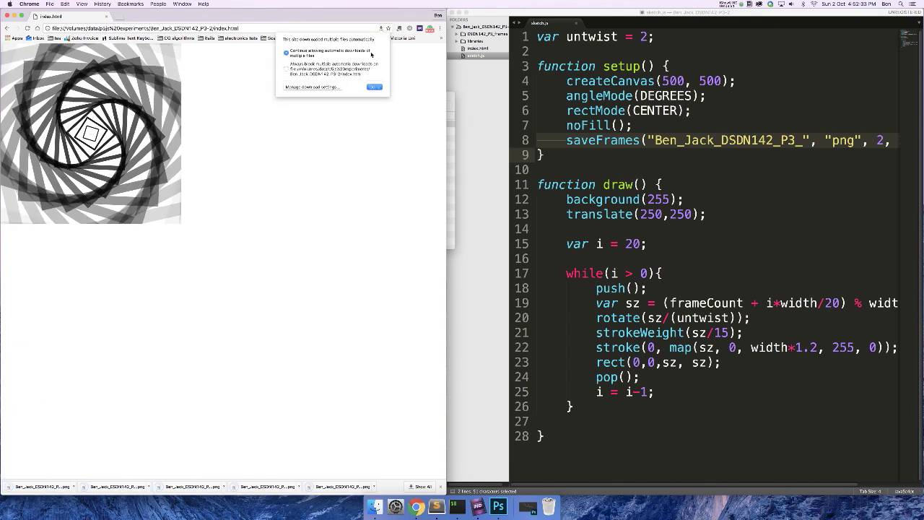
pyautogui.click(295, 71)
pyautogui.click(375, 87)
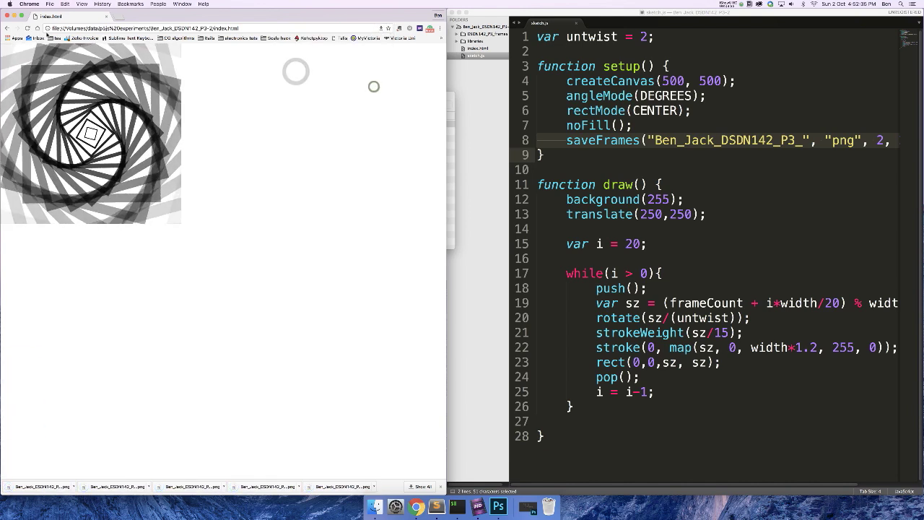
pyautogui.click(27, 28)
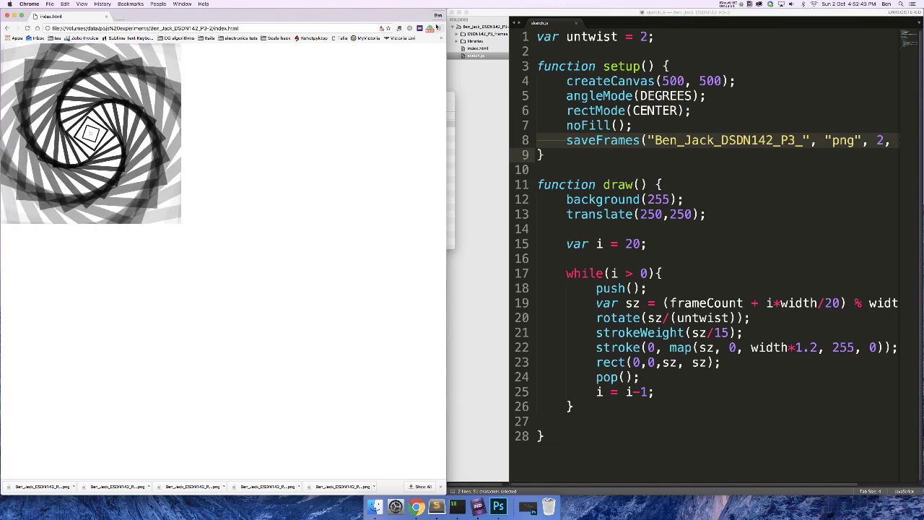
# Set the sketch page to always allow multiple downloads.
pyautogui.click(382, 30)
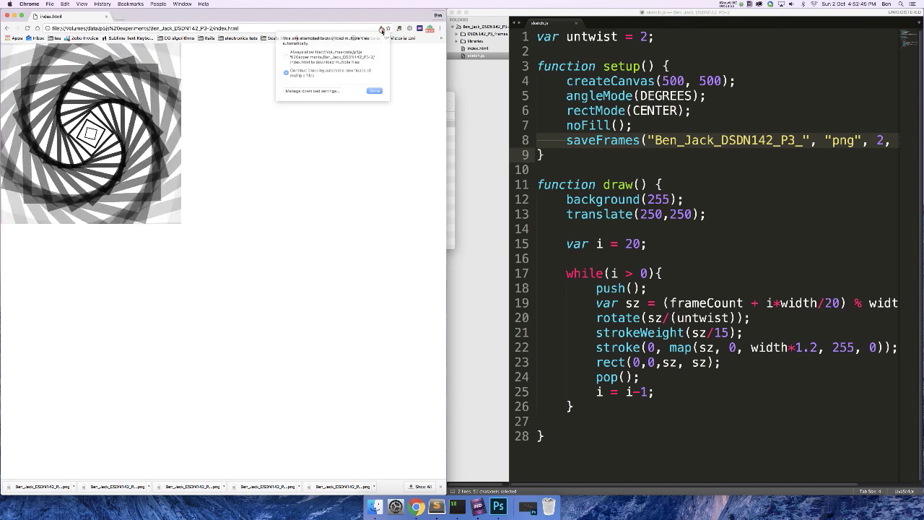
pyautogui.click(286, 58)
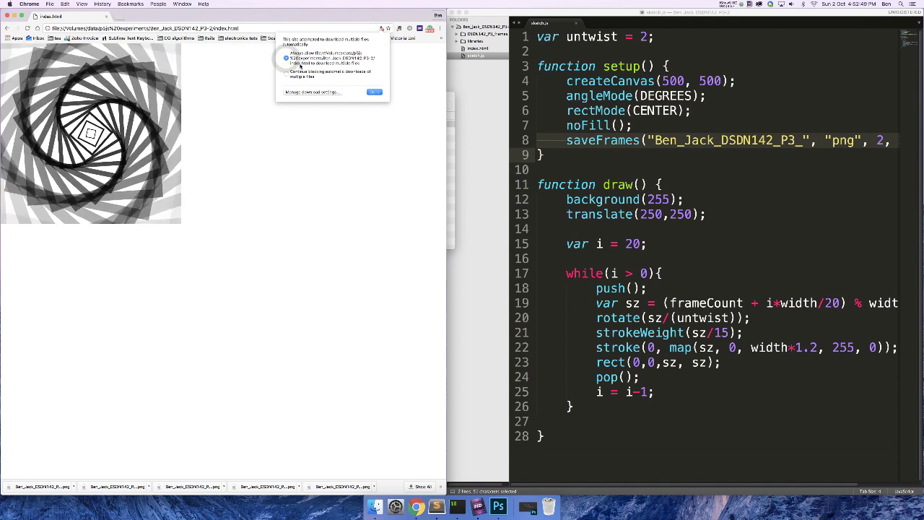
pyautogui.click(375, 93)
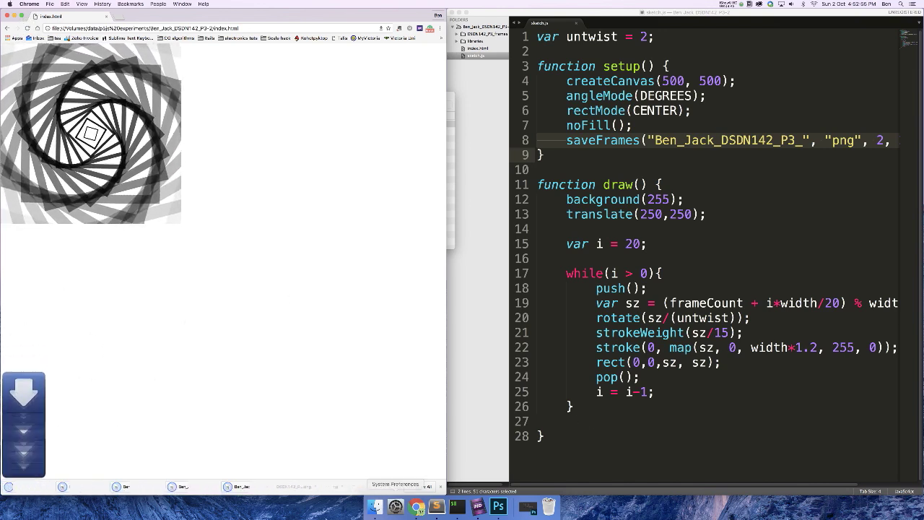
pyautogui.click(374, 506)
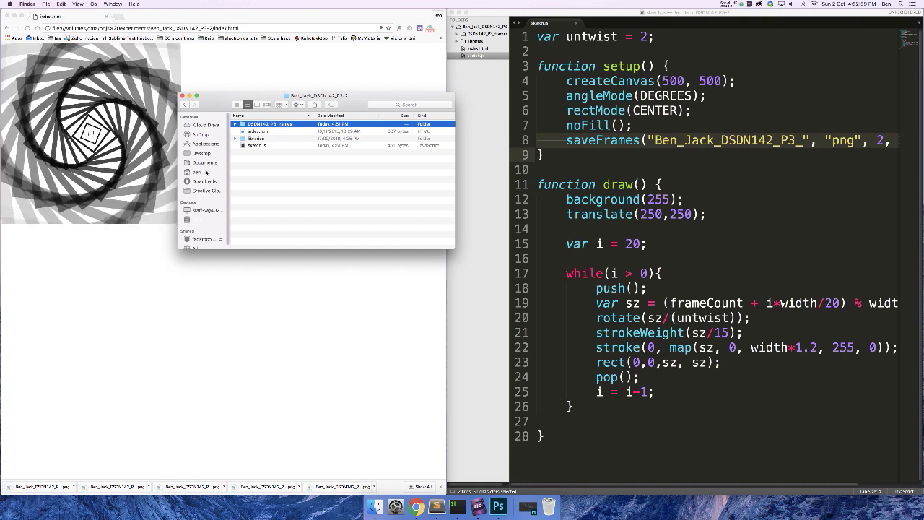
# Move all the newly downloaded PNGs in Downloads to the Trash.
pyautogui.click(211, 183)
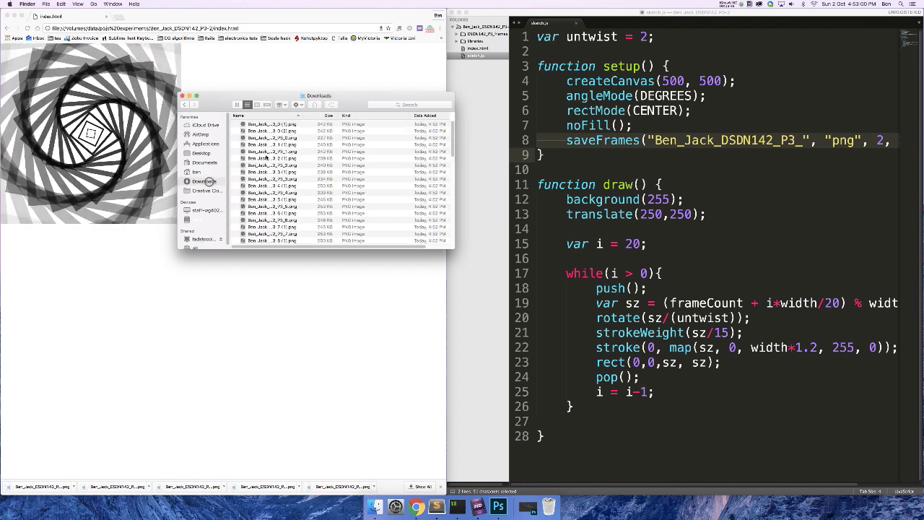
pyautogui.click(279, 132)
pyautogui.press('super+a')
pyautogui.press('super+BackSpace')
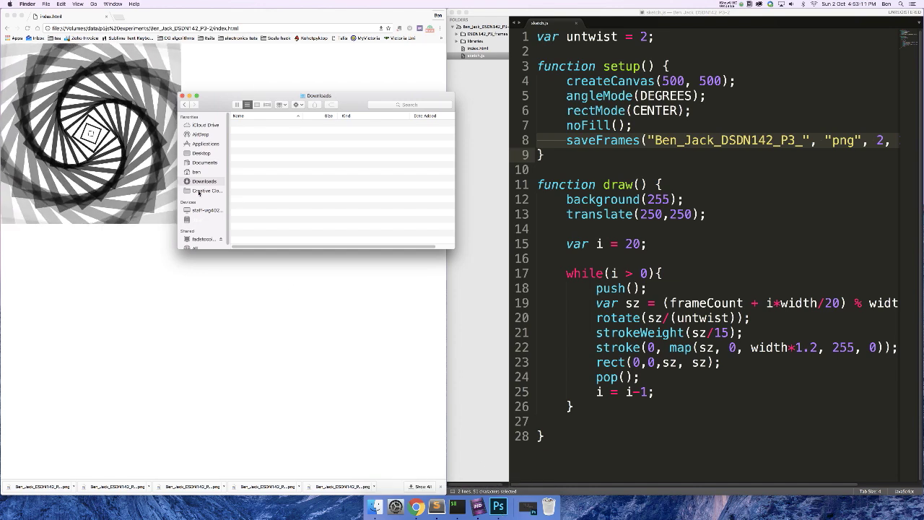
# Open the DSDN142_P3_frames folder inside the project folder on the data drive.
pyautogui.scroll(-1, 198, 192)
pyautogui.click(193, 216)
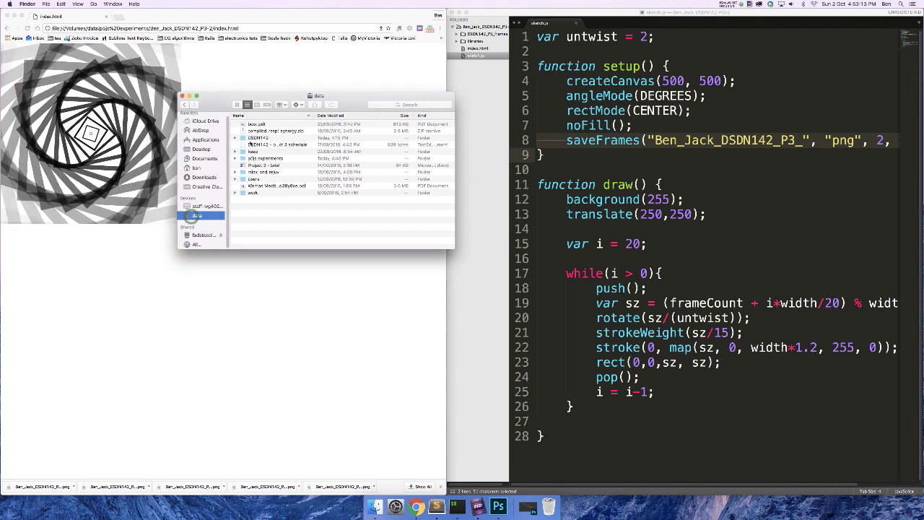
pyautogui.doubleClick(265, 160)
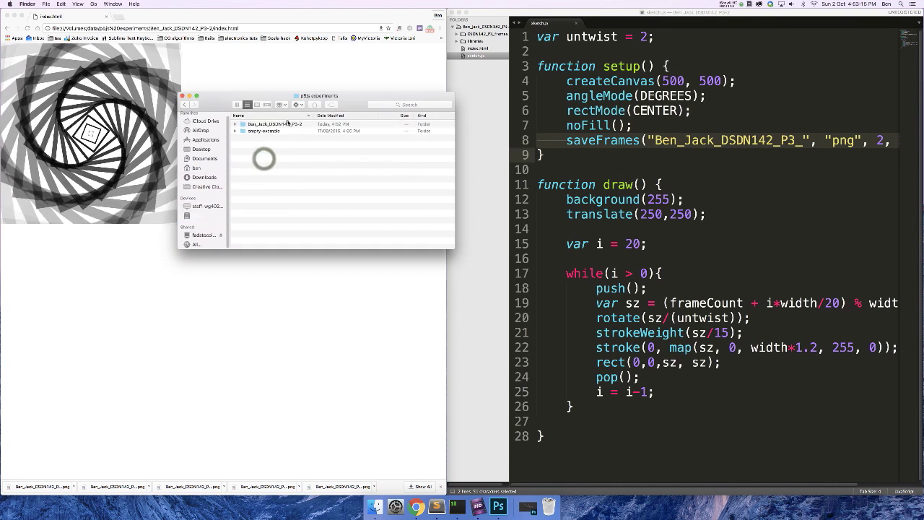
pyautogui.doubleClick(286, 124)
pyautogui.doubleClick(287, 123)
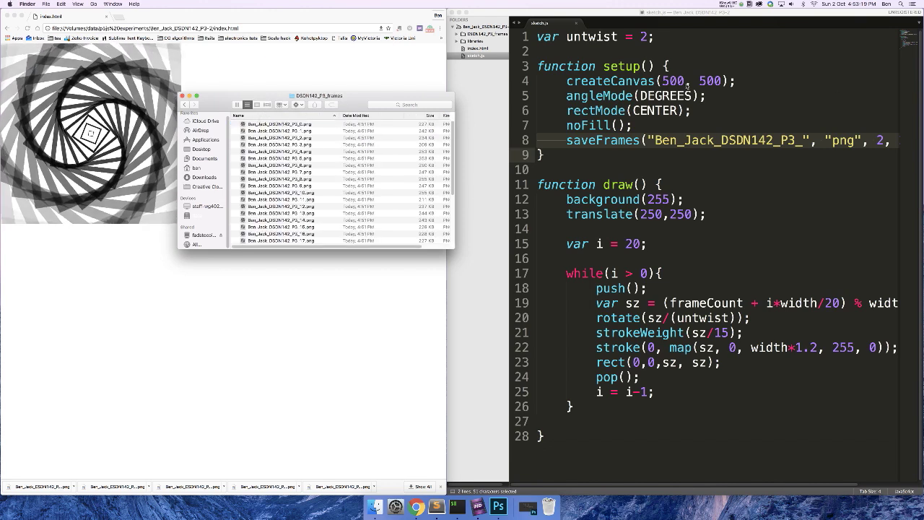
# Compare the 500 canvas width with the frames' 1000 × 1000 size in column view, previewing frame 7.
pyautogui.click(665, 81)
pyautogui.doubleClick(672, 81)
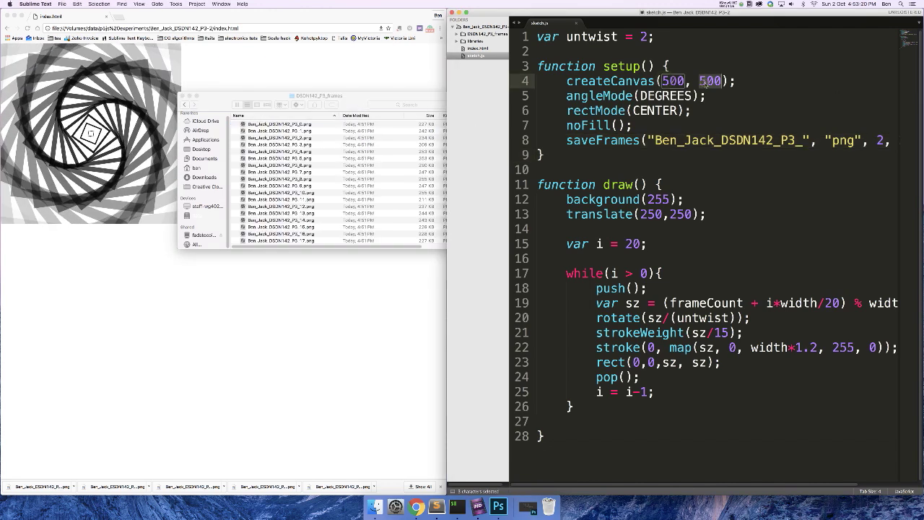
pyautogui.click(333, 154)
pyautogui.click(296, 134)
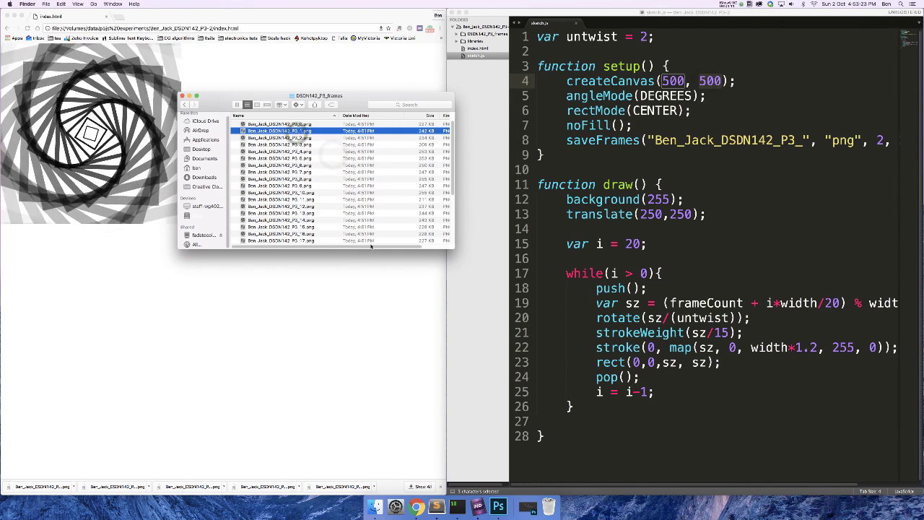
pyautogui.hscroll(3, 402, 249)
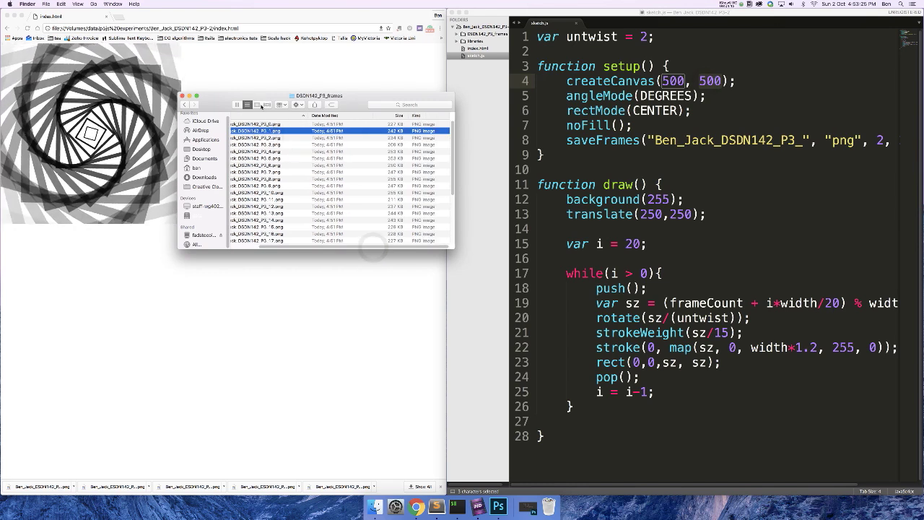
pyautogui.click(257, 104)
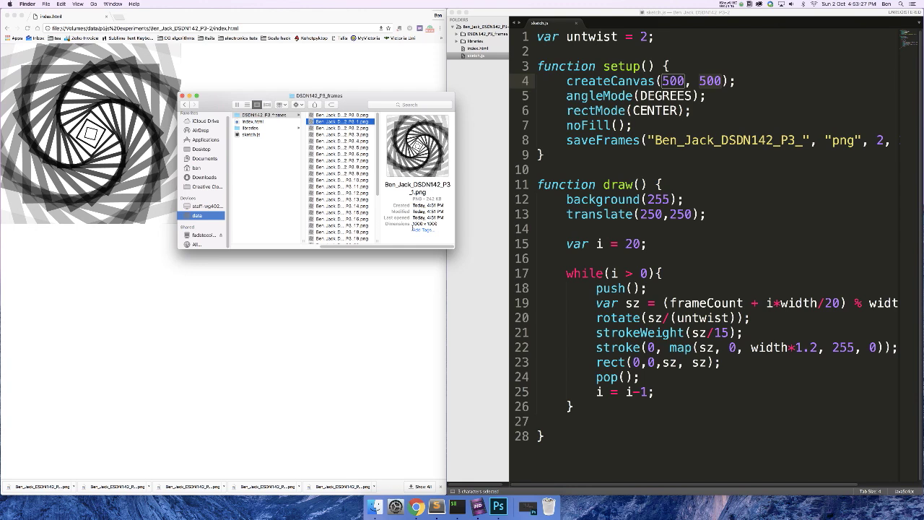
pyautogui.moveTo(435, 223); pyautogui.dragTo(413, 224)
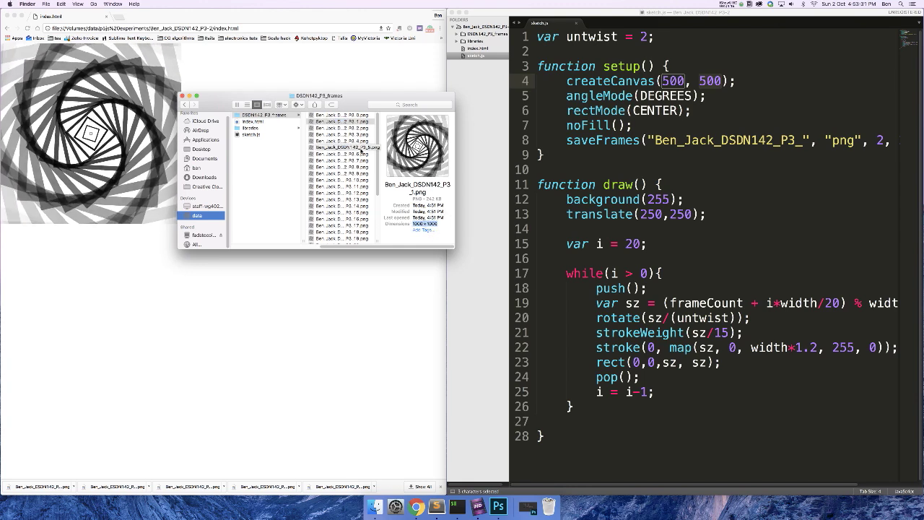
pyautogui.click(343, 160)
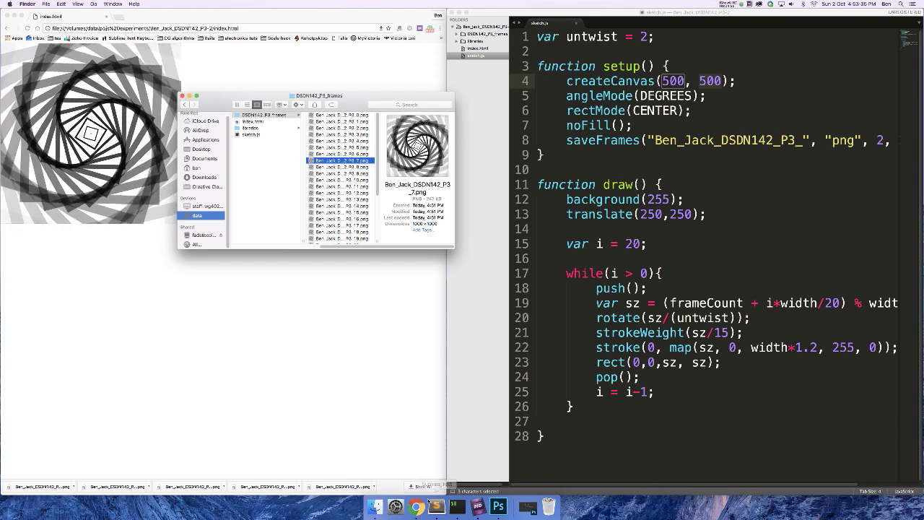
pyautogui.click(498, 506)
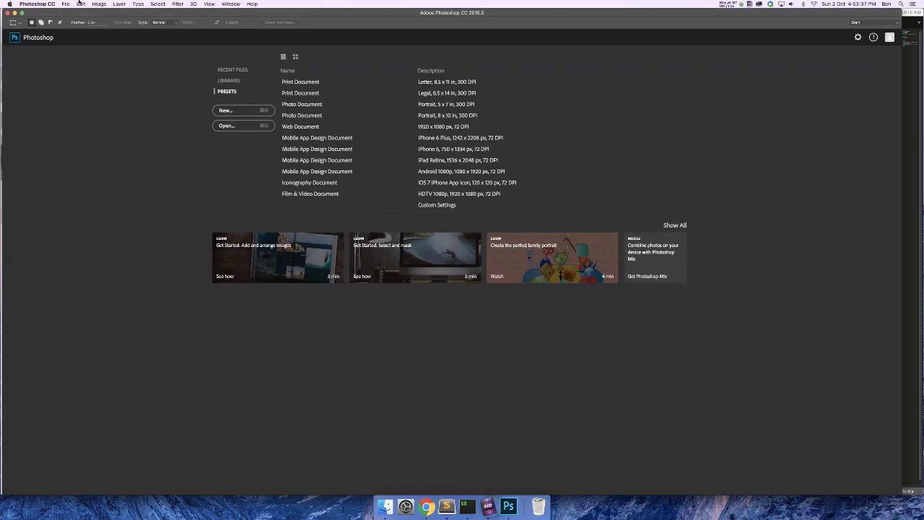
# Use File > Scripts > Load Files into Stack to add P3_0.png through P3_31.png from DSDN142_P3_frames.
pyautogui.click(65, 4)
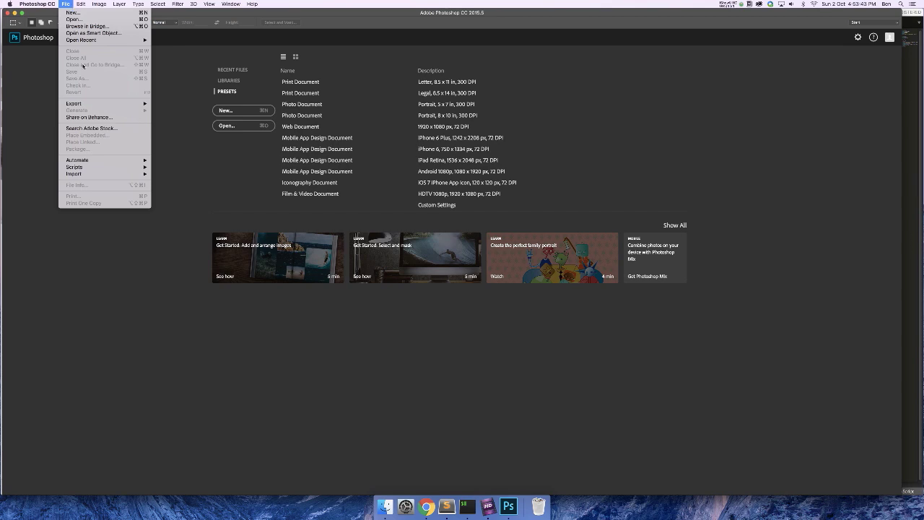
pyautogui.moveTo(104, 170)
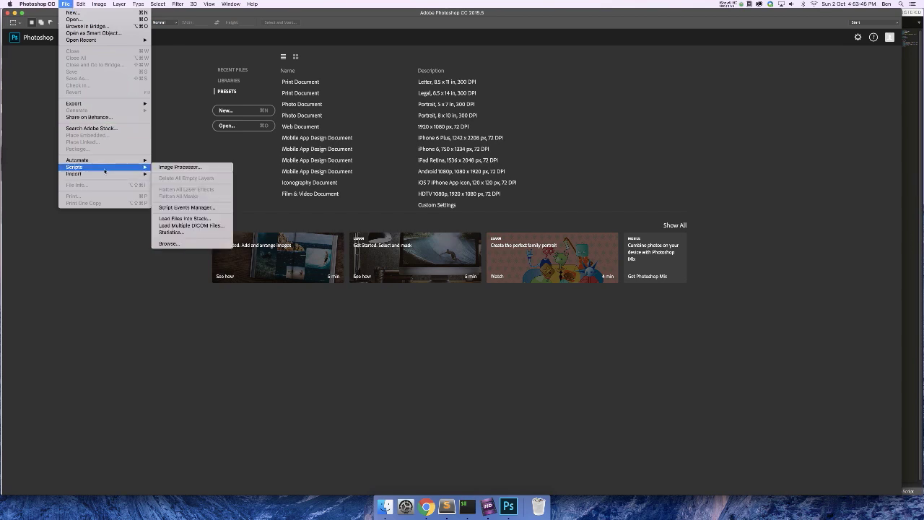
pyautogui.click(184, 218)
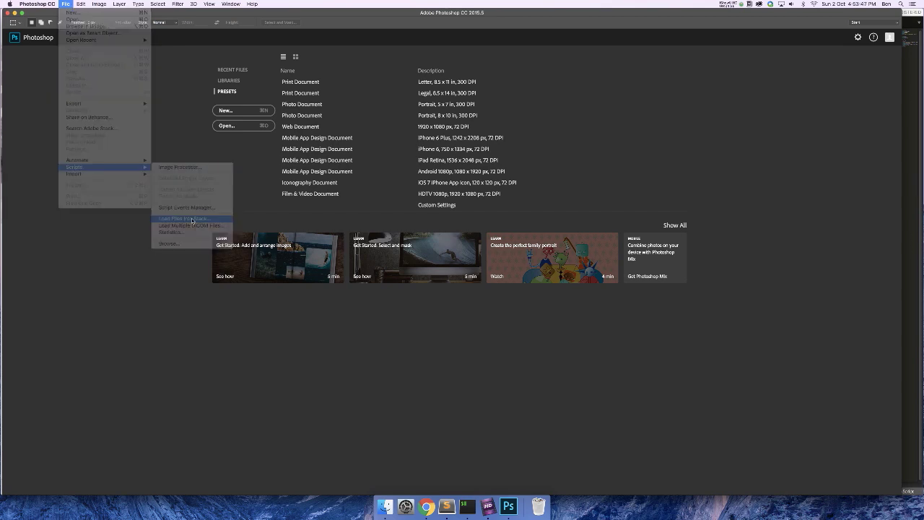
pyautogui.click(494, 260)
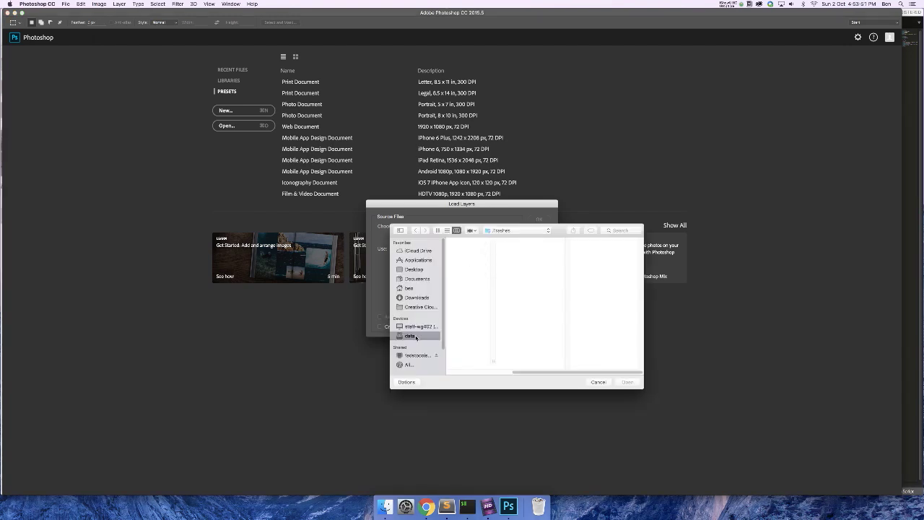
pyautogui.click(490, 273)
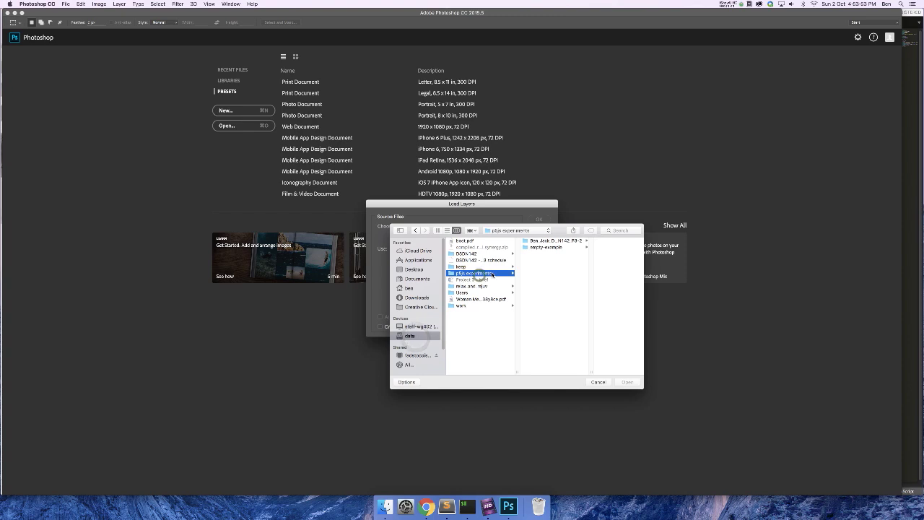
pyautogui.click(540, 242)
pyautogui.click(543, 241)
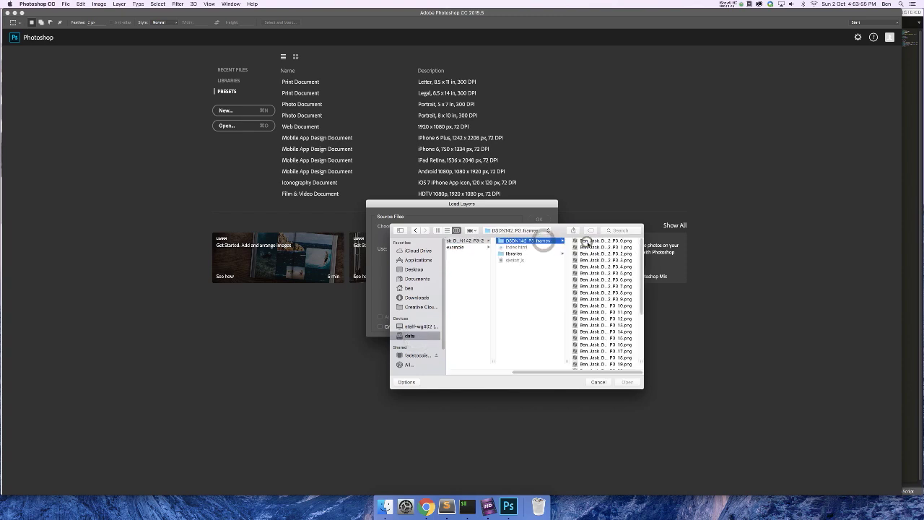
pyautogui.click(587, 241)
pyautogui.scroll(-5, 535, 325)
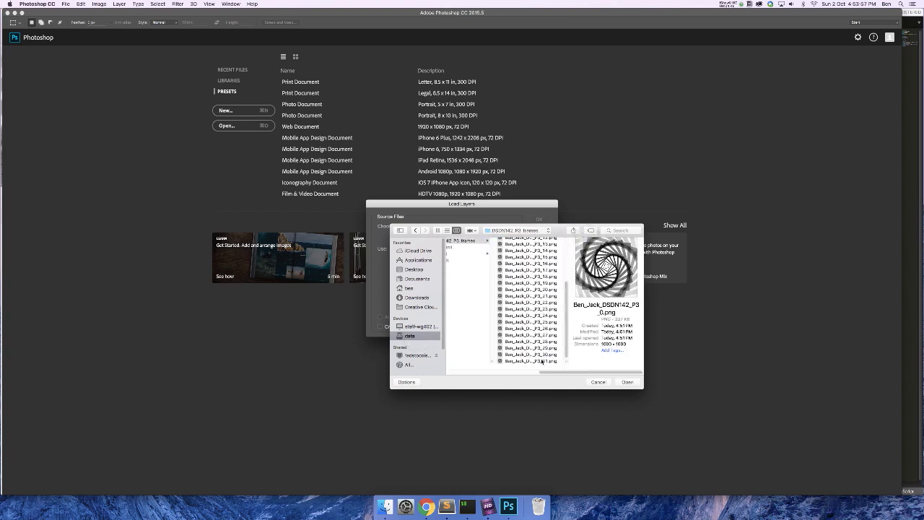
pyautogui.keyDown('shift'); pyautogui.click(541, 361); pyautogui.keyUp('shift')
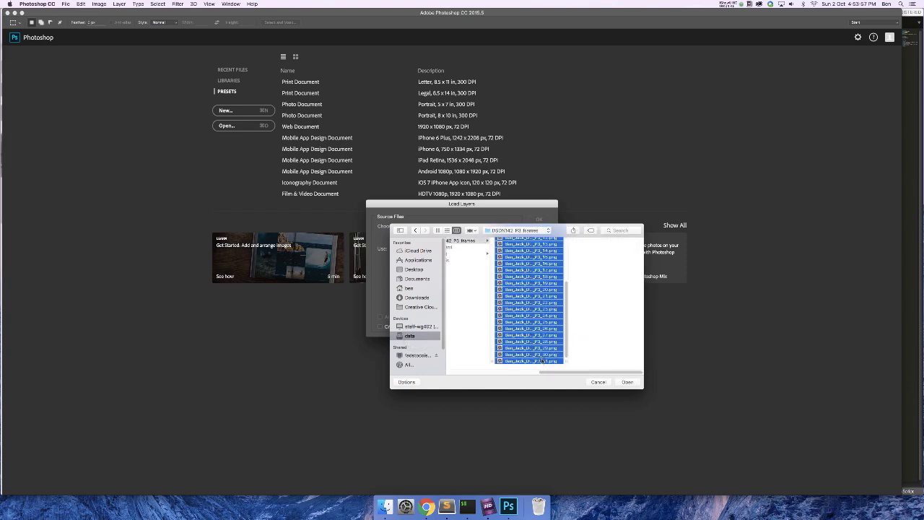
pyautogui.click(627, 382)
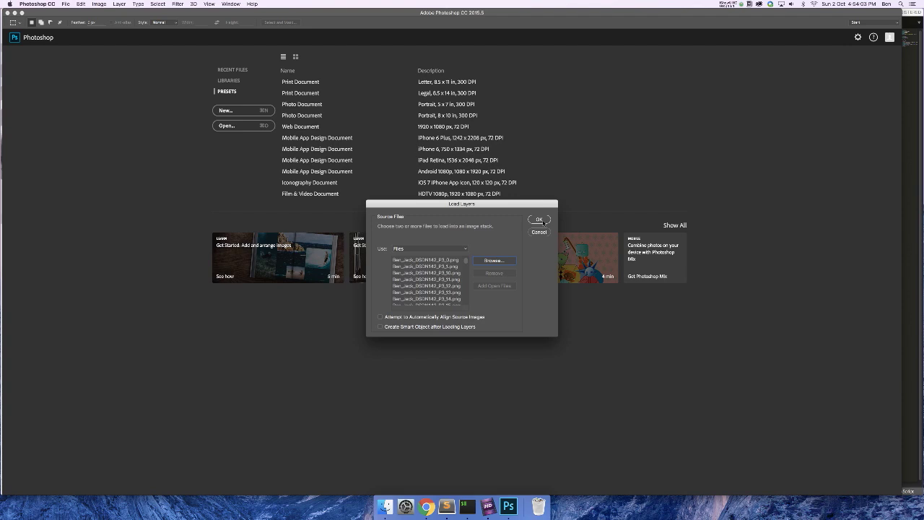
pyautogui.click(540, 219)
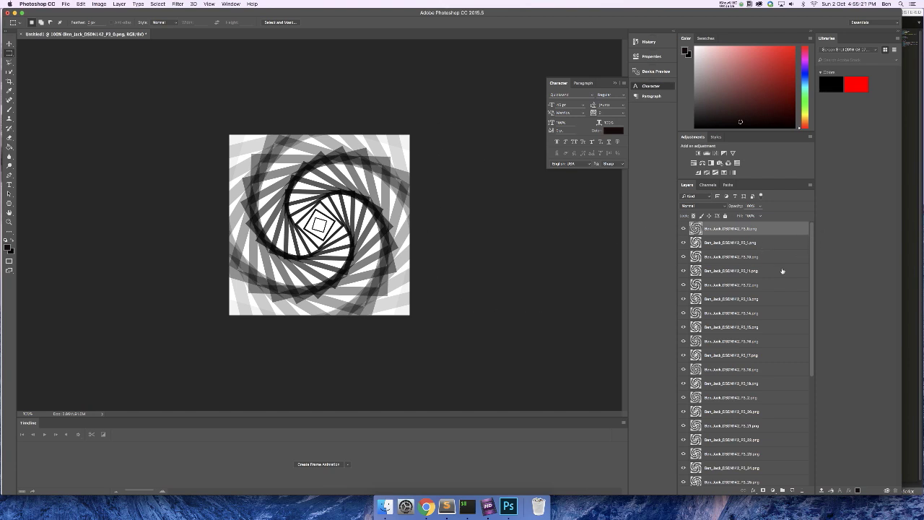
# Scroll through the Layers panel to review the 32 stacked frame layers.
pyautogui.moveTo(813, 253); pyautogui.dragTo(813, 387)
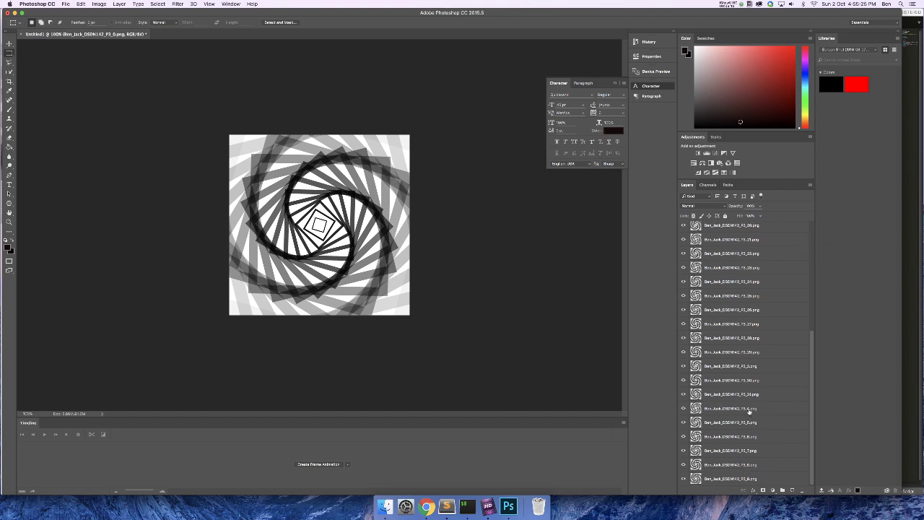
# Move layers _4–_9 below _1, then place _2 and _3 after _1 in numeric order.
pyautogui.moveTo(808, 377); pyautogui.dragTo(761, 238)
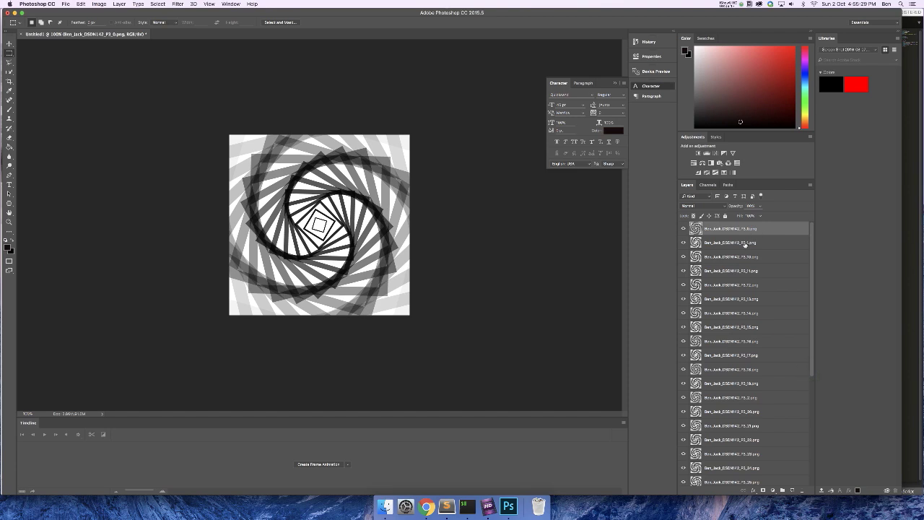
pyautogui.moveTo(813, 246); pyautogui.dragTo(800, 385)
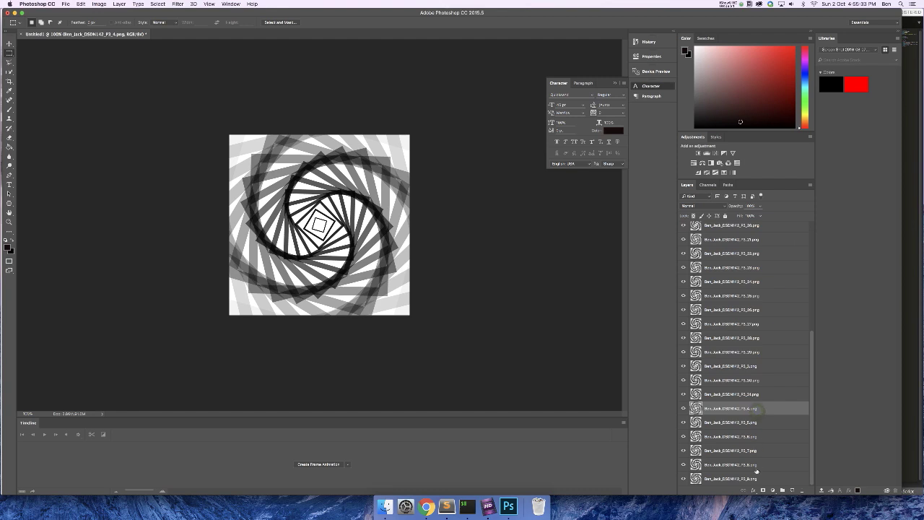
pyautogui.keyDown('shift'); pyautogui.click(764, 410); pyautogui.keyUp('shift')
pyautogui.moveTo(767, 412); pyautogui.dragTo(763, 251)
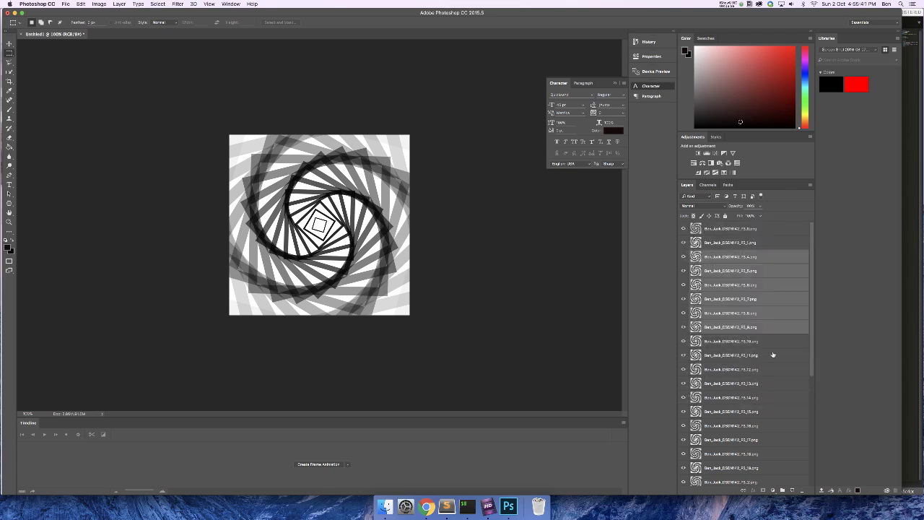
pyautogui.scroll(-2, 769, 386)
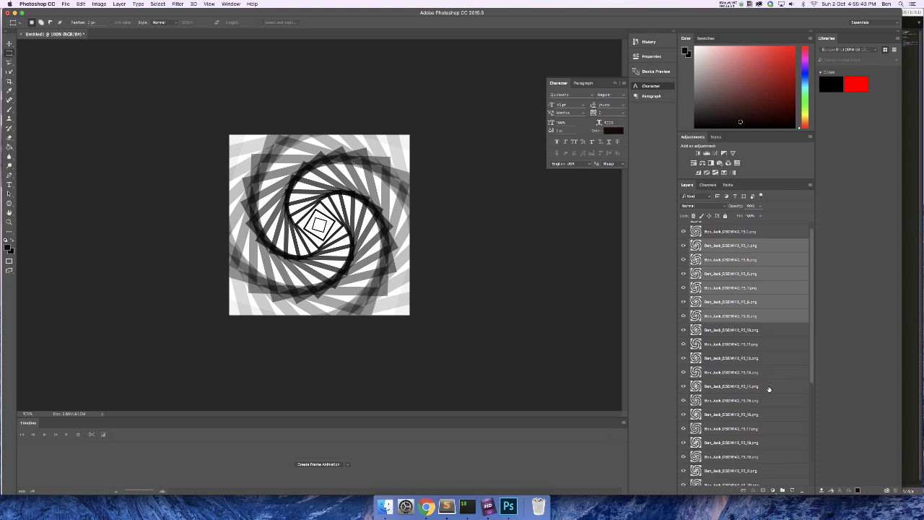
pyautogui.moveTo(751, 462); pyautogui.dragTo(755, 243)
pyautogui.scroll(-5, 773, 324)
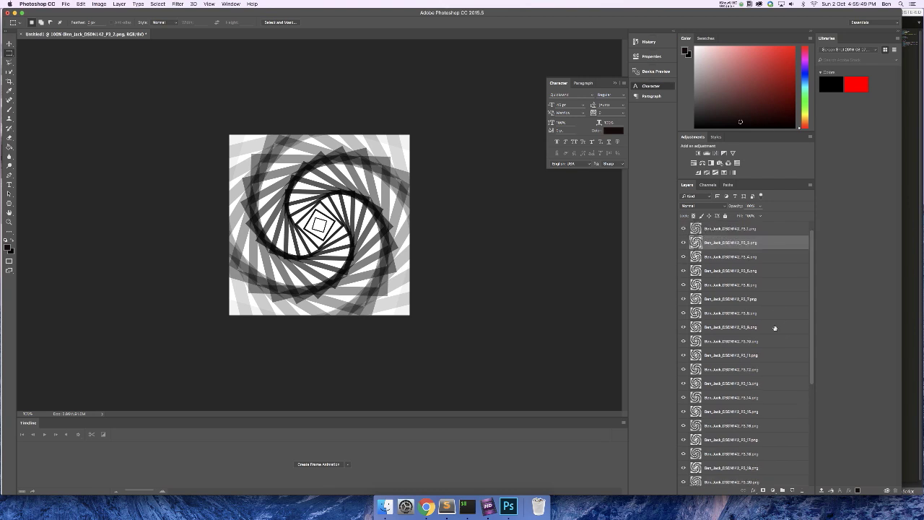
pyautogui.moveTo(747, 450); pyautogui.dragTo(774, 264)
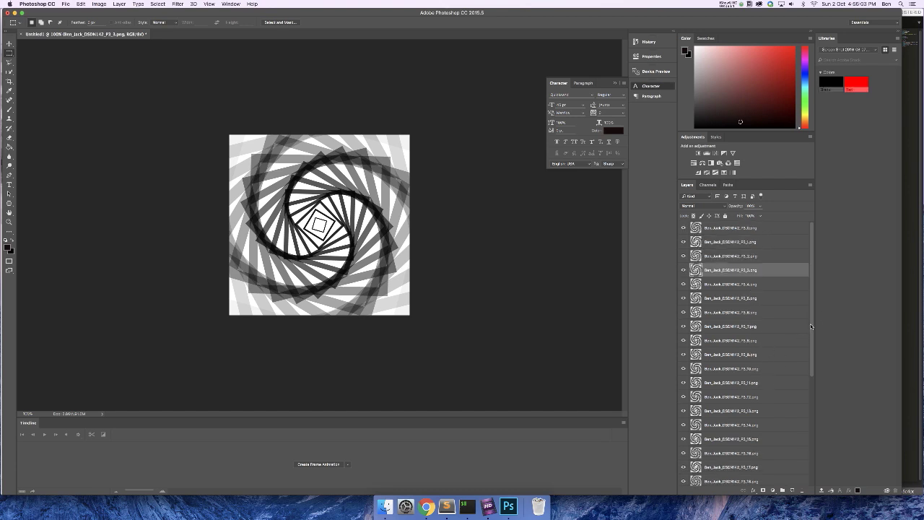
pyautogui.moveTo(811, 329); pyautogui.dragTo(814, 449)
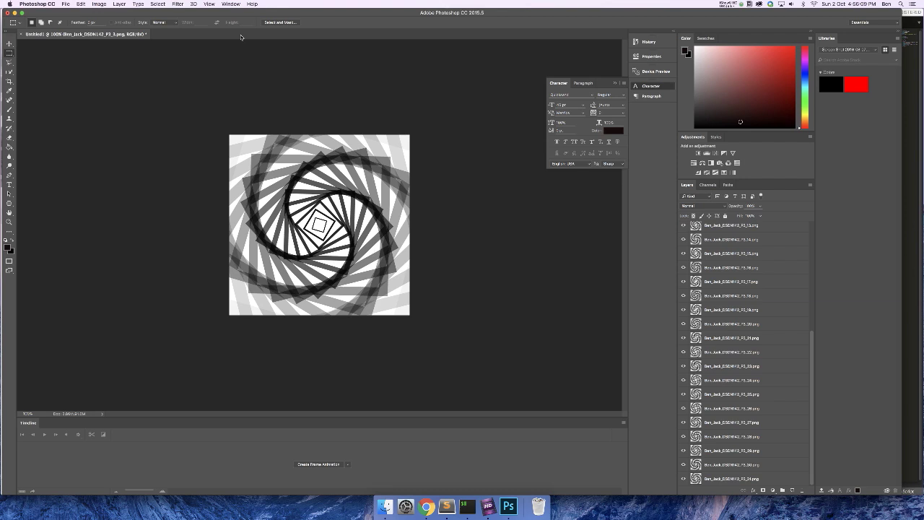
pyautogui.click(97, 4)
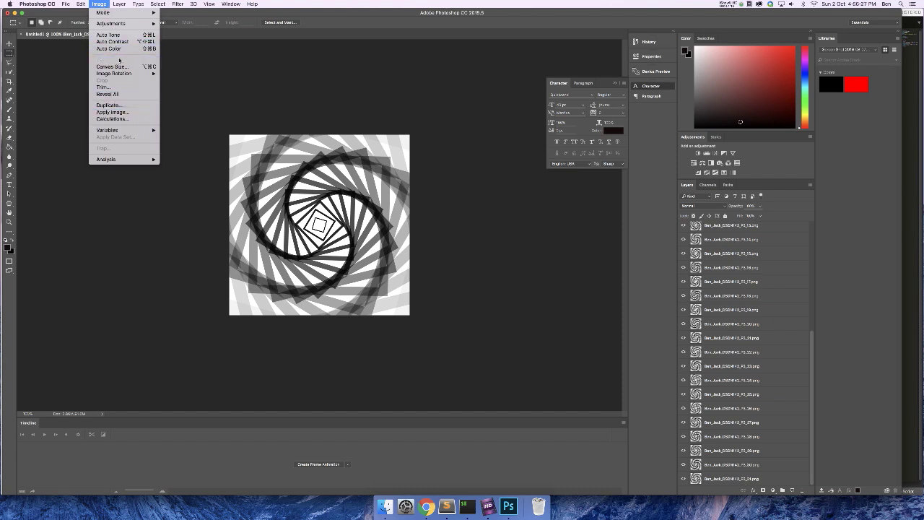
# Resize the spiral image to 500 pixels wide in Image Size, keeping the width unit in pixels.
pyautogui.click(228, 98)
pyautogui.press('super+alt+i')
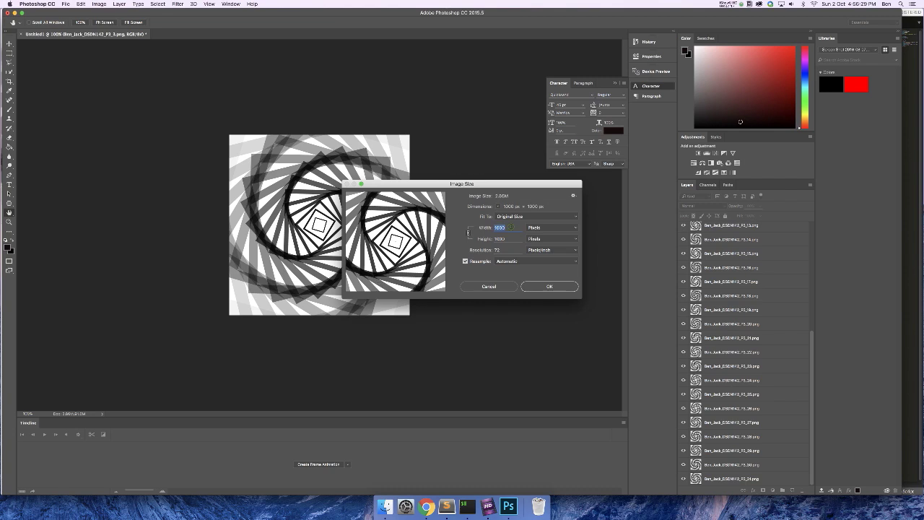
pyautogui.write('5')
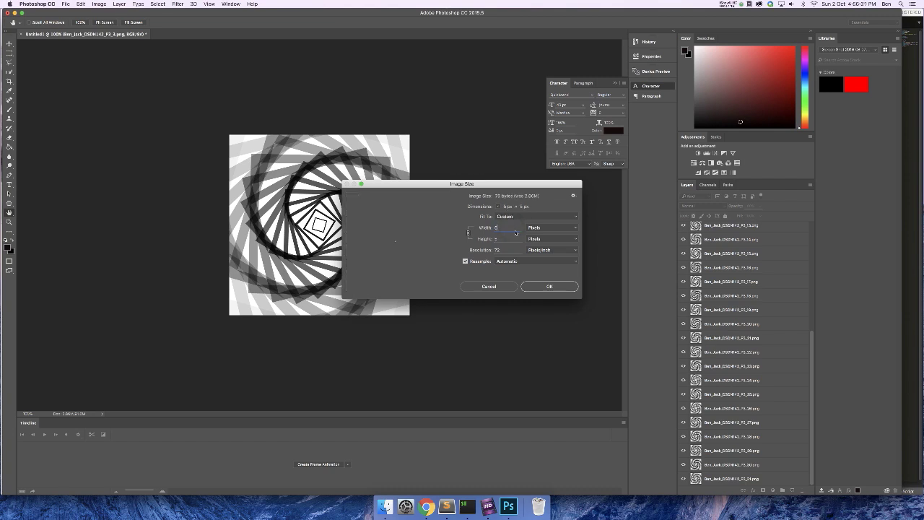
pyautogui.write('00')
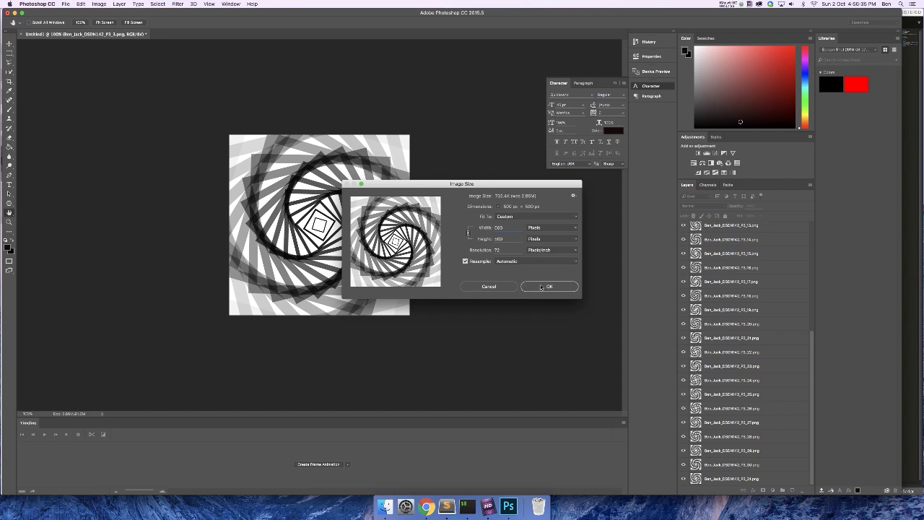
pyautogui.click(540, 228)
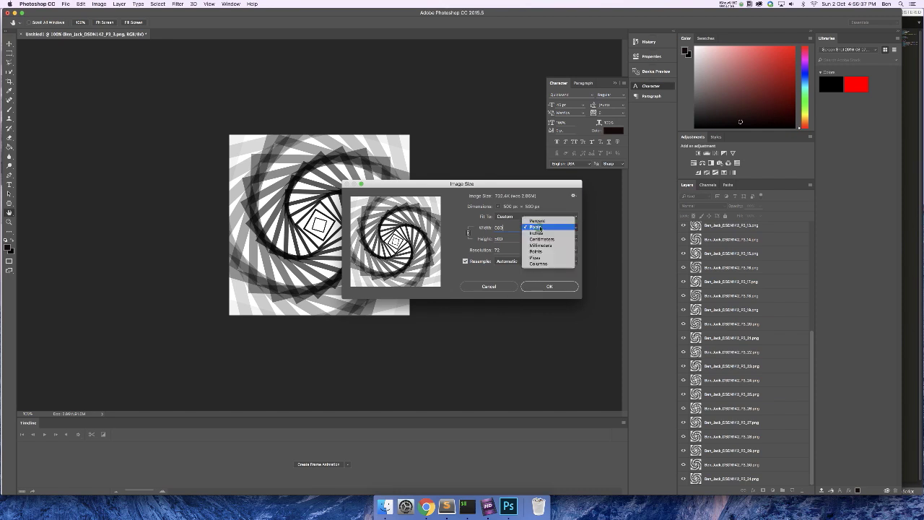
pyautogui.click(533, 228)
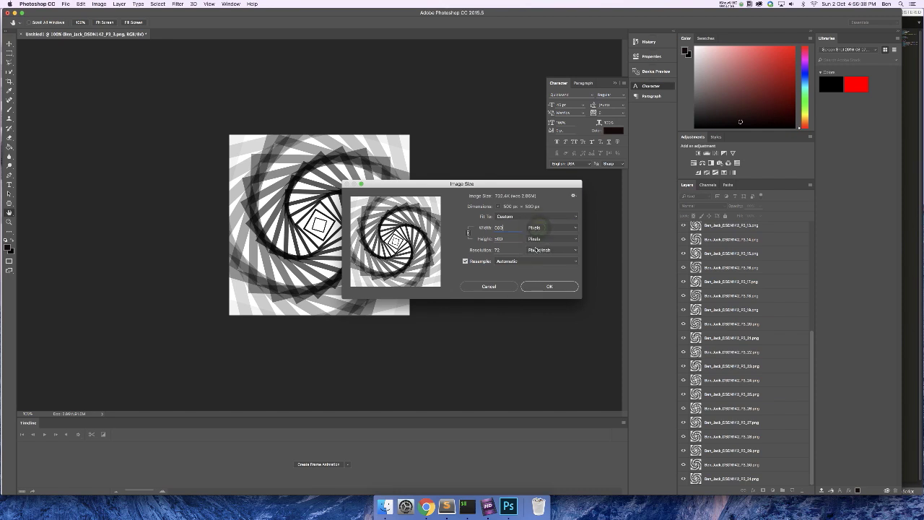
pyautogui.click(549, 287)
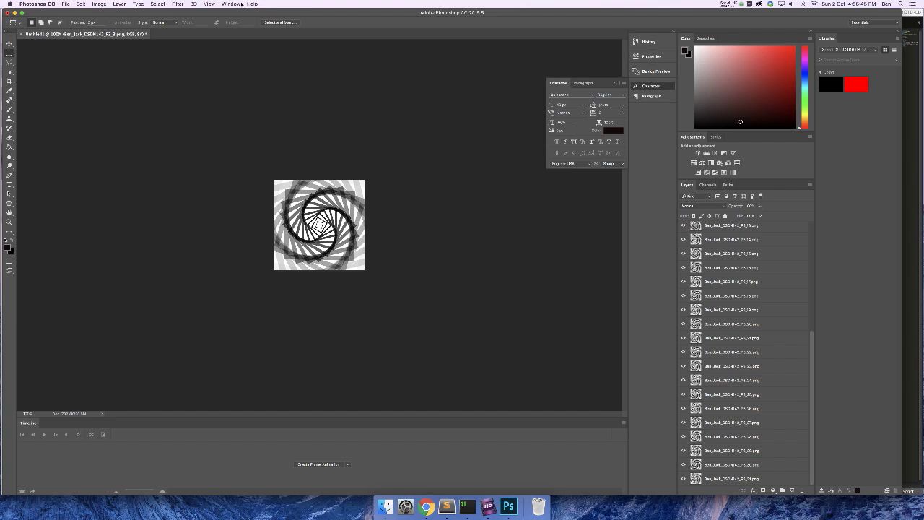
# Show the Timeline panel from the Window menu.
pyautogui.click(242, 4)
pyautogui.click(249, 245)
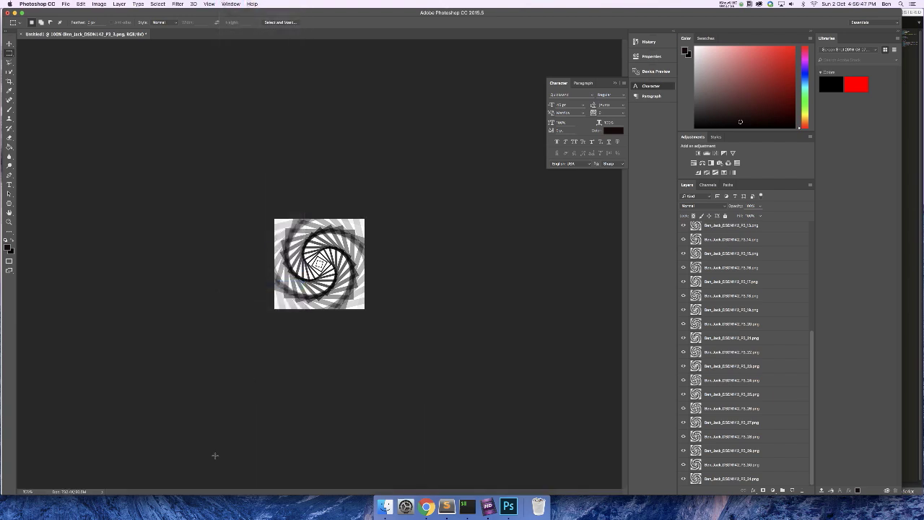
pyautogui.click(232, 4)
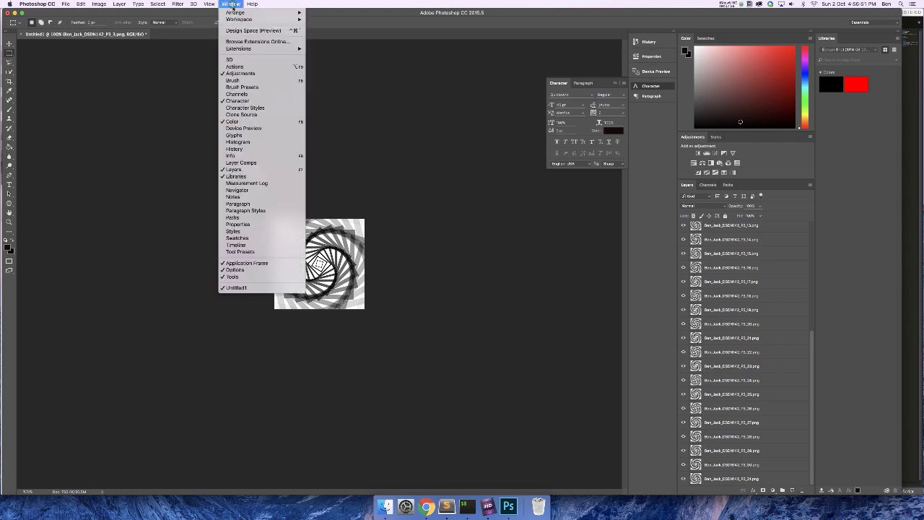
pyautogui.click(244, 246)
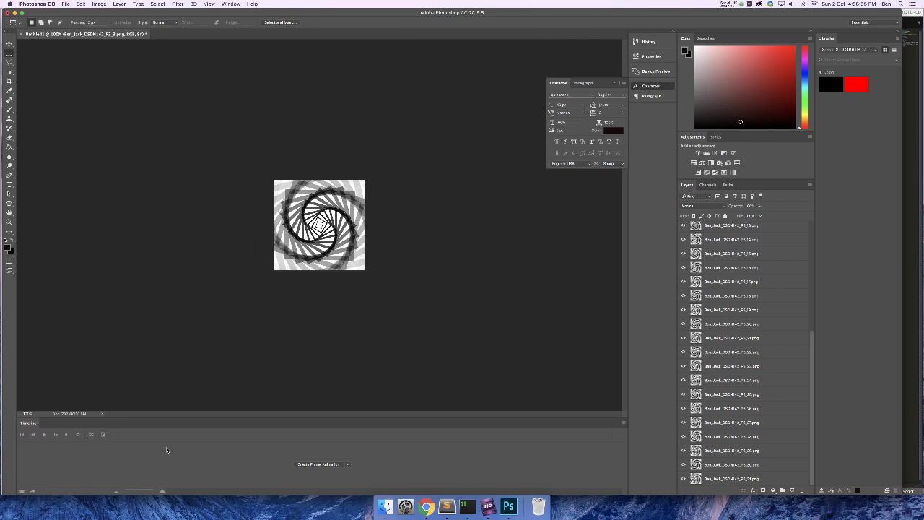
# Create a frame animation and bring up the Timeline panel's flyout menu.
pyautogui.click(316, 465)
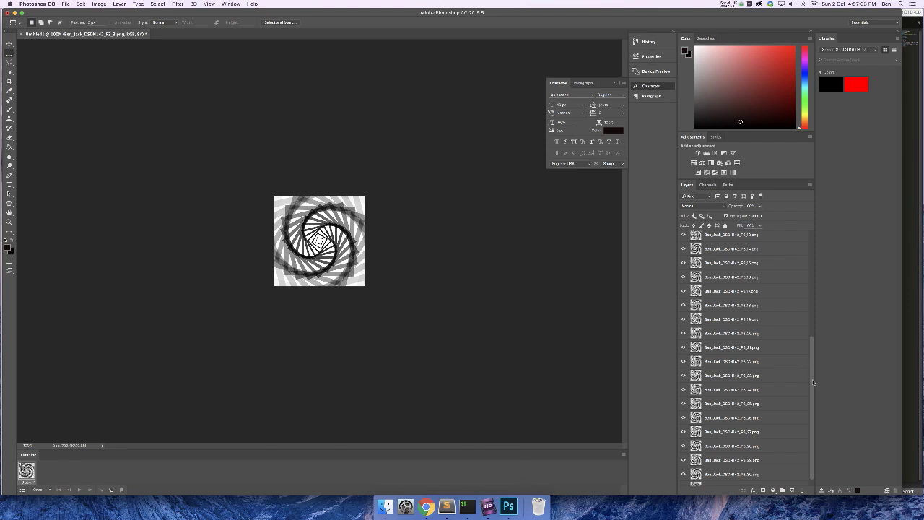
pyautogui.moveTo(812, 377)
pyautogui.mouseDown()
pyautogui.moveTo(812, 274)
pyautogui.moveTo(811, 372)
pyautogui.mouseUp()
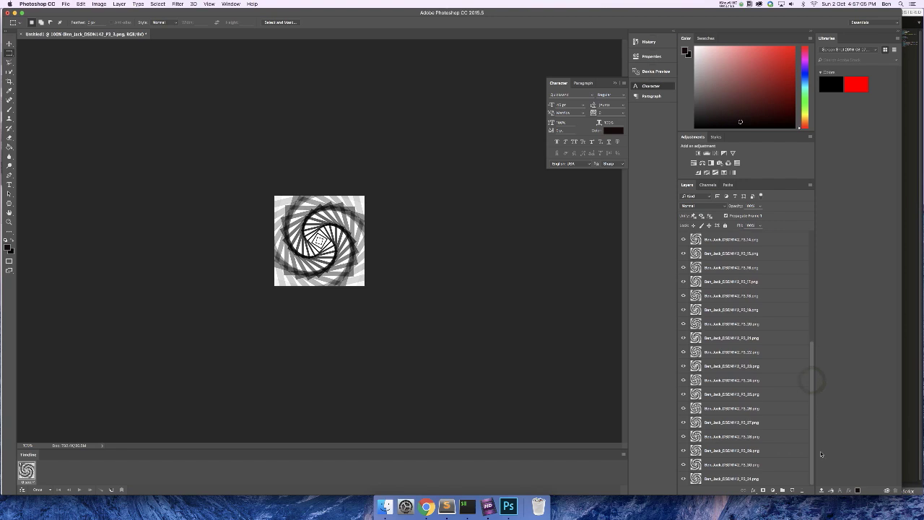
pyautogui.click(624, 456)
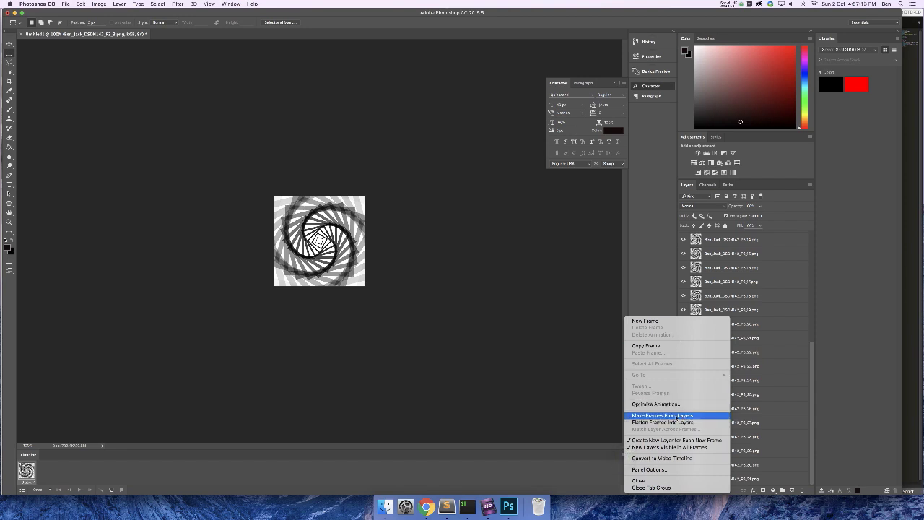
# Make frames from layers, then preview frames 2 through 8 in turn.
pyautogui.click(666, 417)
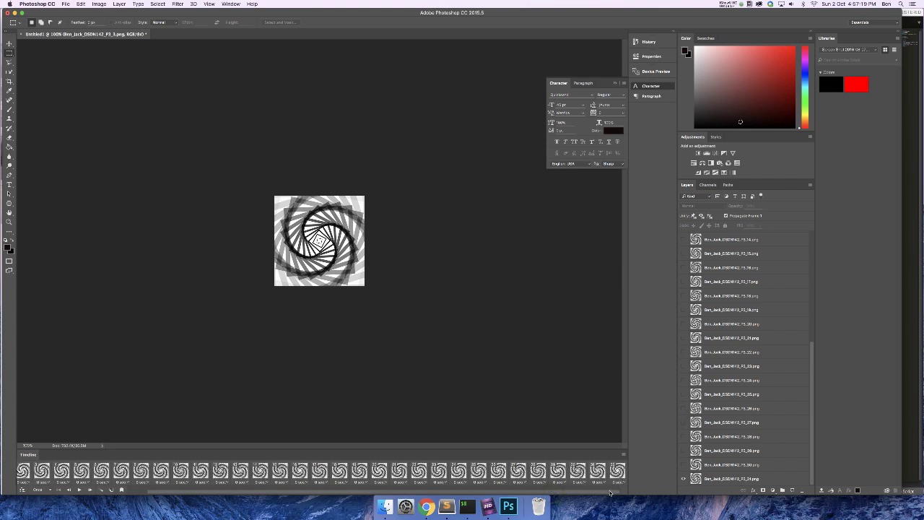
pyautogui.moveTo(610, 493); pyautogui.dragTo(599, 492)
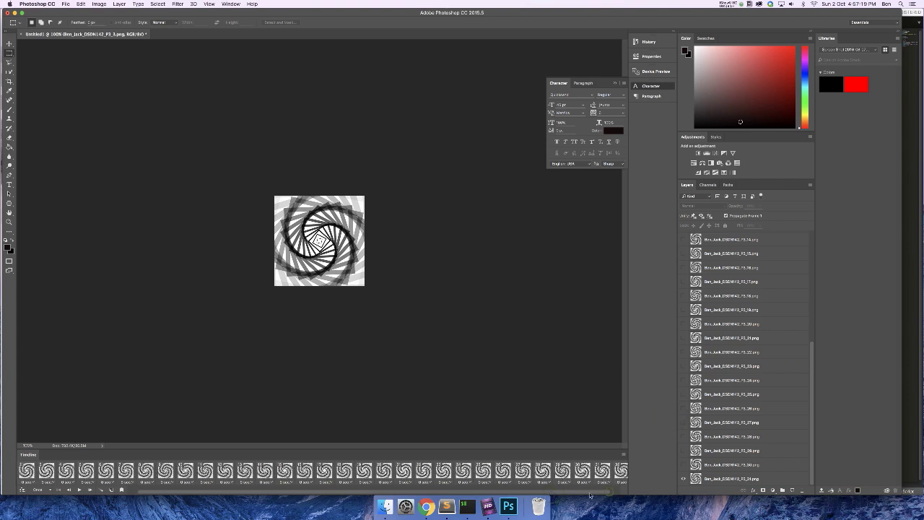
pyautogui.click(47, 473)
pyautogui.click(66, 473)
pyautogui.click(86, 473)
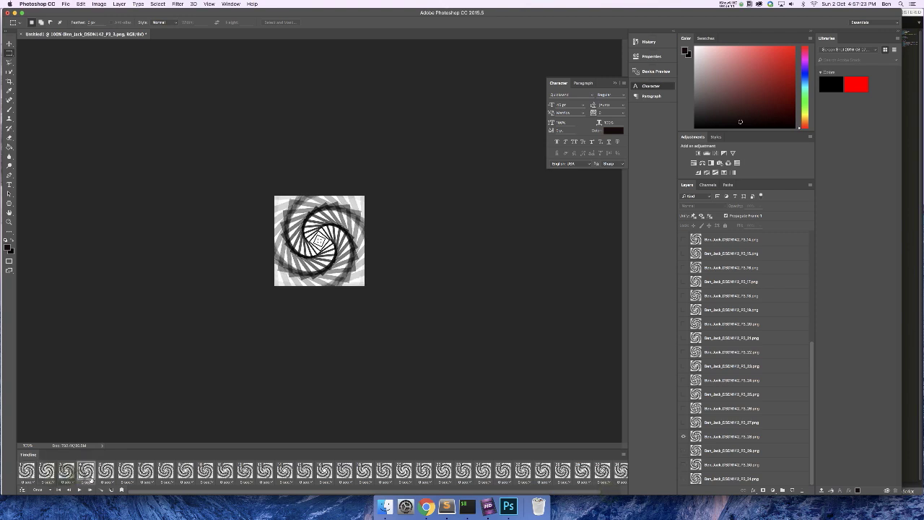
pyautogui.click(105, 473)
pyautogui.click(126, 473)
pyautogui.click(145, 473)
pyautogui.click(166, 474)
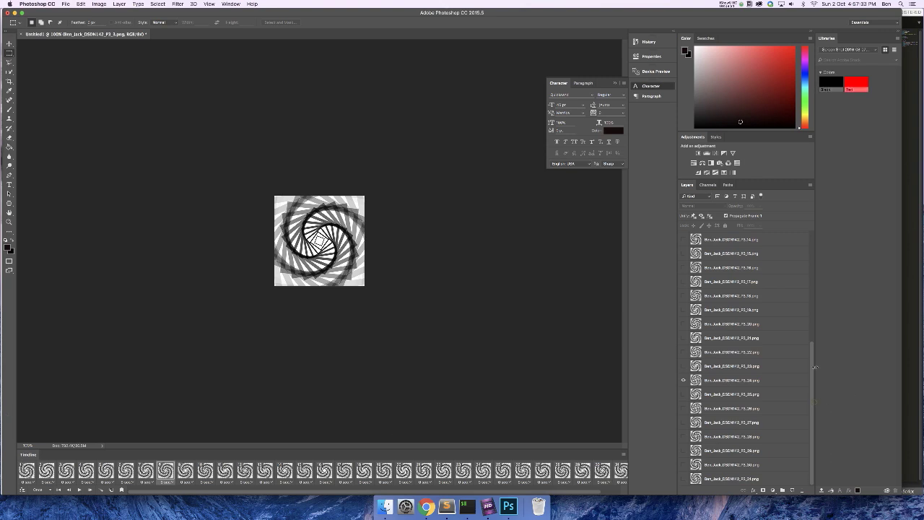
# Revisit the Timeline flyout menu and return to the first frame.
pyautogui.moveTo(813, 402); pyautogui.dragTo(819, 246)
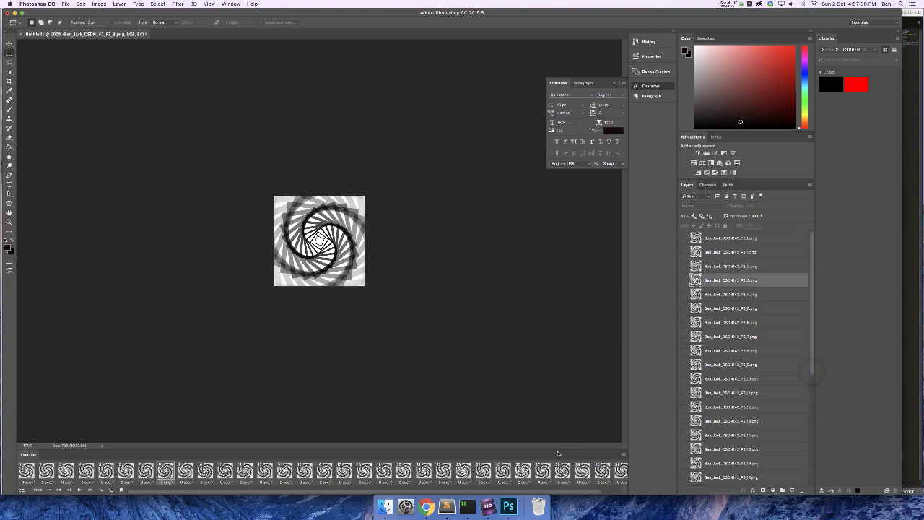
pyautogui.click(623, 455)
pyautogui.click(675, 394)
pyautogui.click(27, 471)
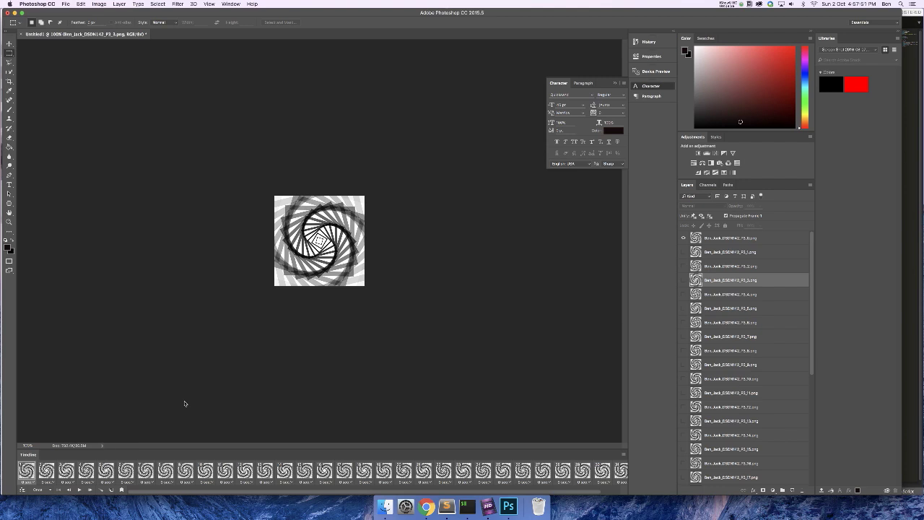
# Zoom to 200% and compare frames 15, 16 and 18 against frame 1.
pyautogui.press('super+equal')
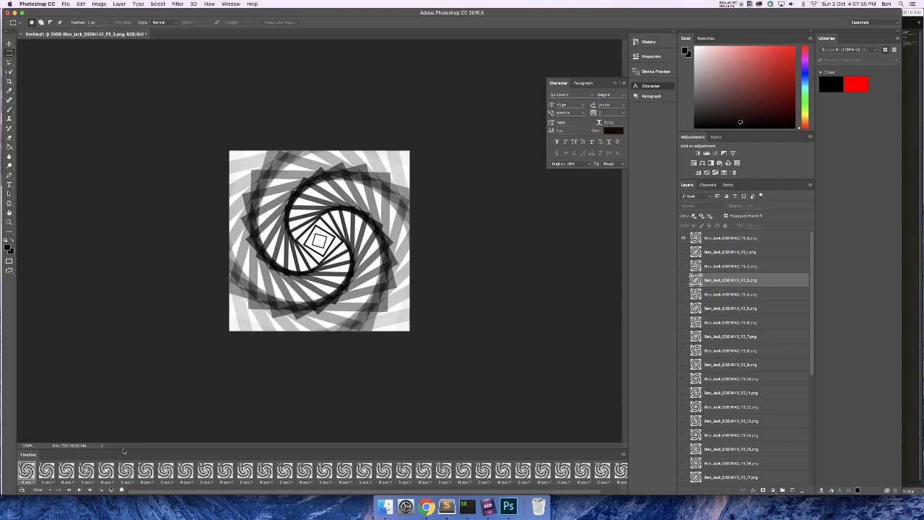
pyautogui.press('super+minus')
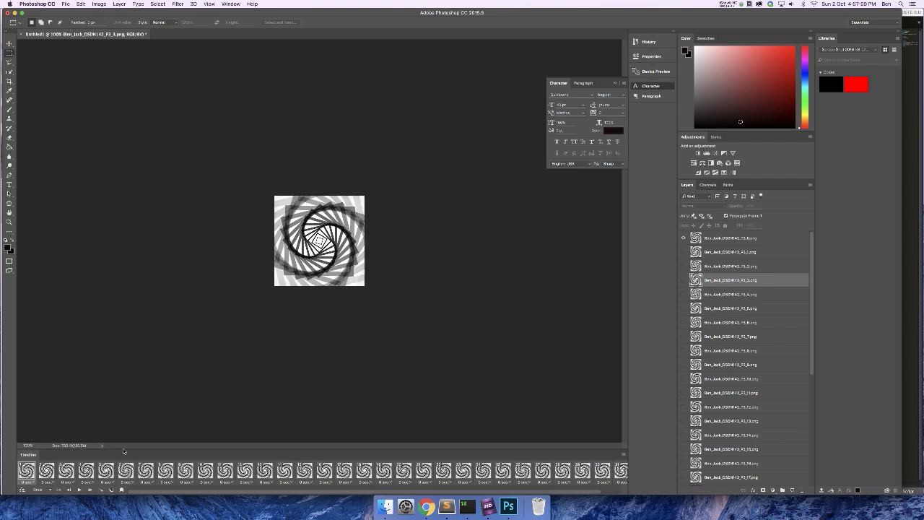
pyautogui.press('super+plus')
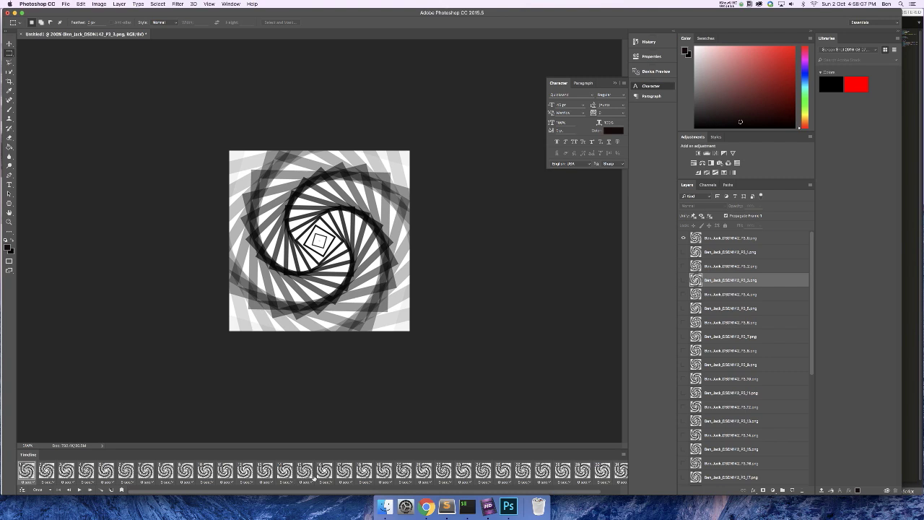
pyautogui.click(304, 471)
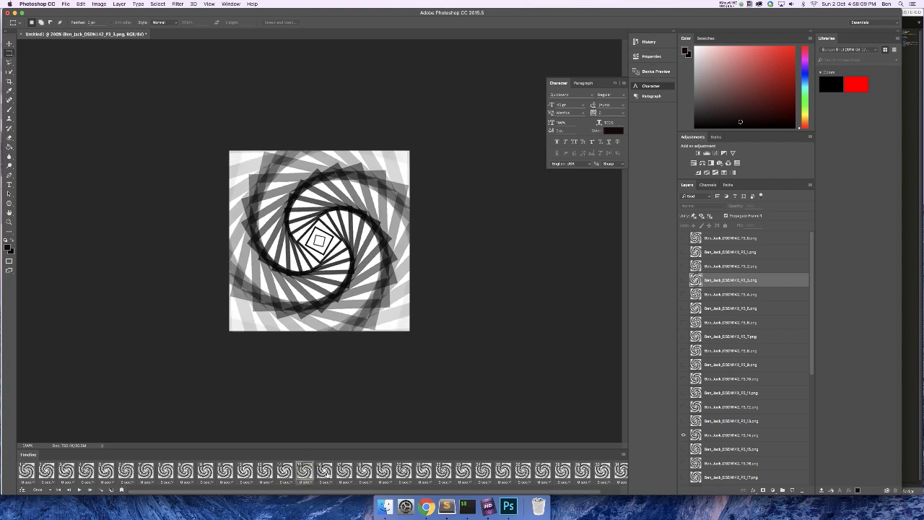
pyautogui.click(326, 474)
pyautogui.click(364, 472)
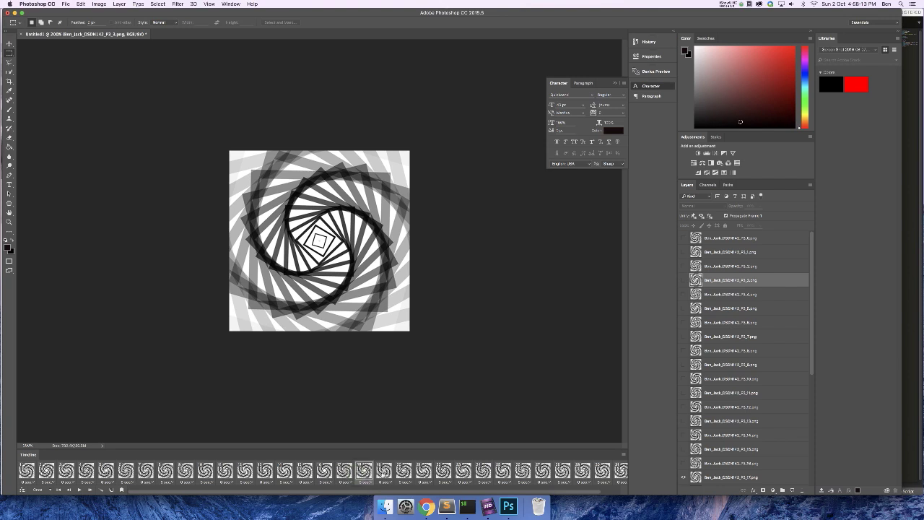
pyautogui.click(30, 471)
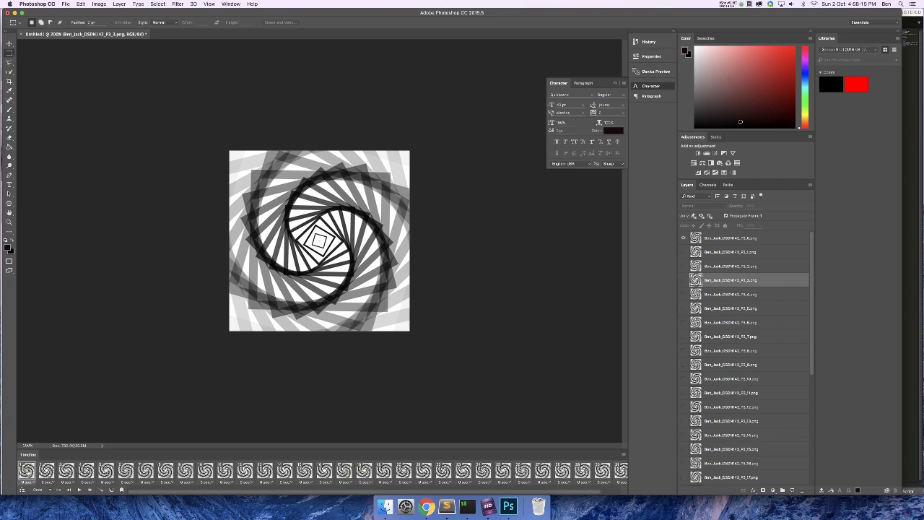
pyautogui.click(364, 472)
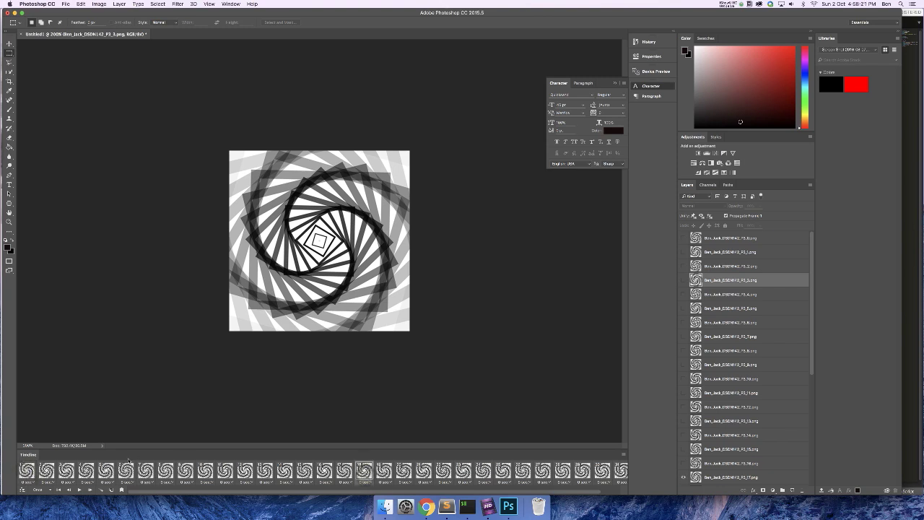
pyautogui.click(27, 473)
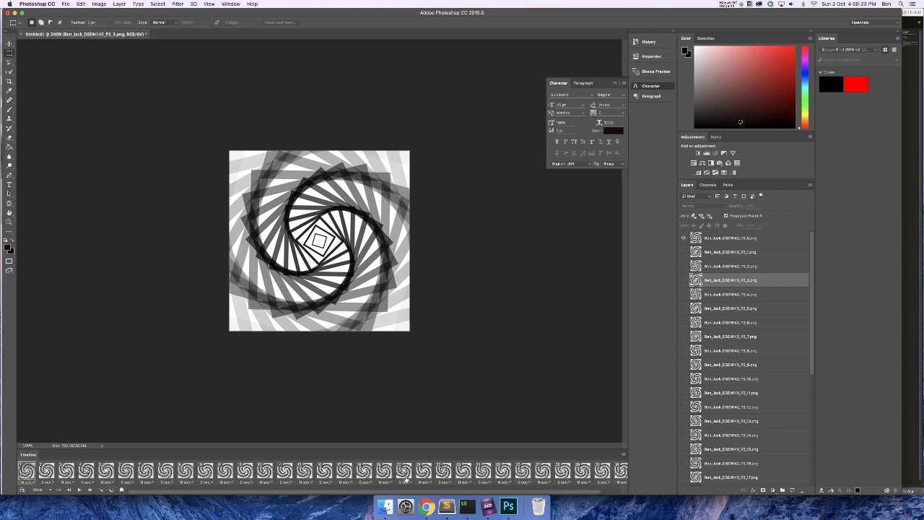
# Delete and confirm removal of the extra end frames, leaving 17 spiral frames.
pyautogui.press('space')
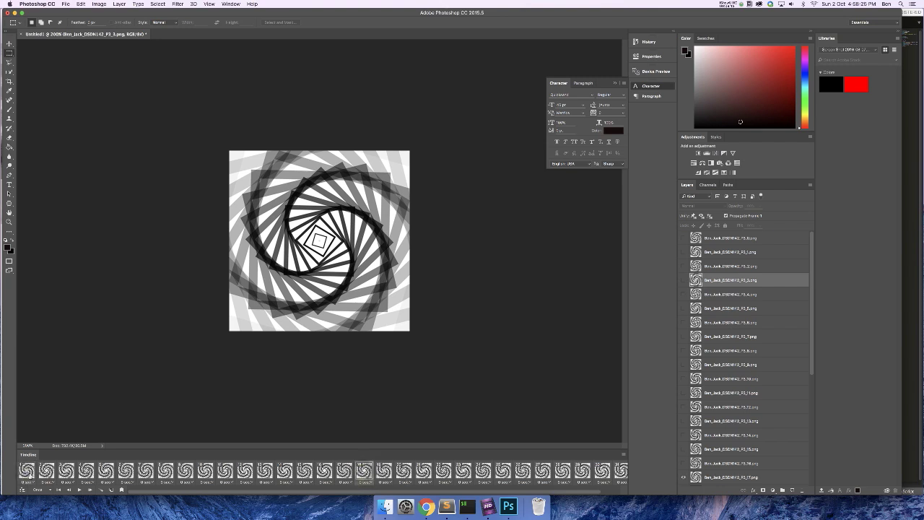
pyautogui.press('space')
pyautogui.press('space')
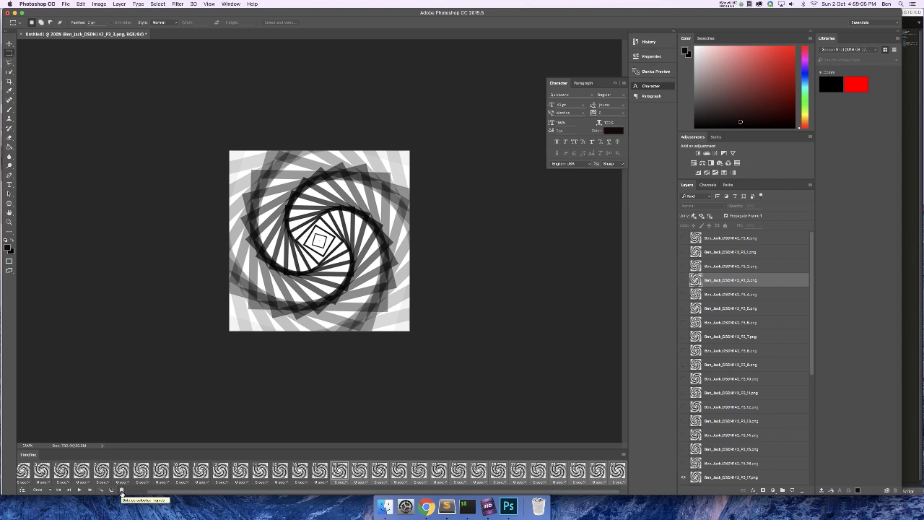
pyautogui.click(121, 491)
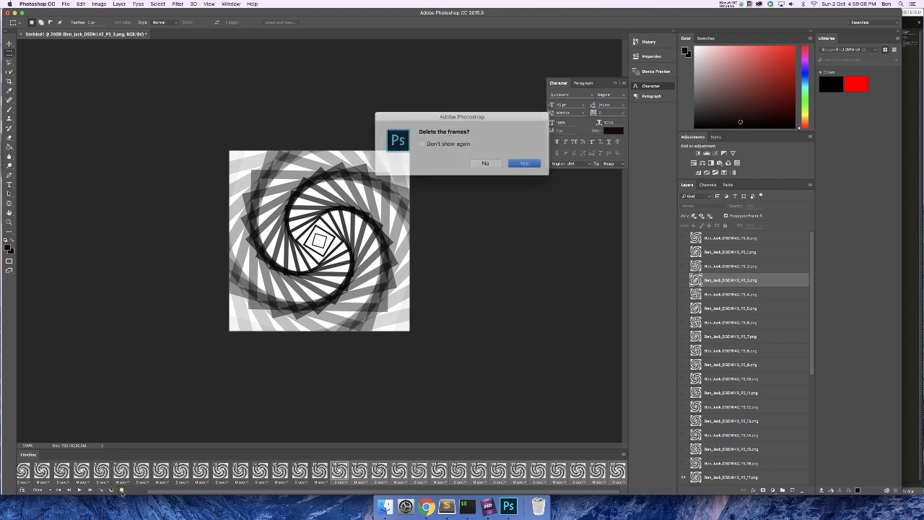
pyautogui.click(520, 160)
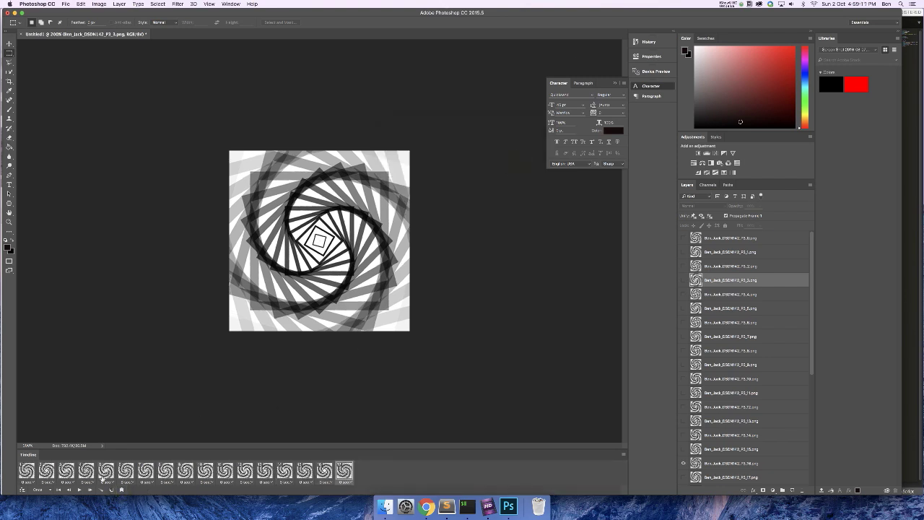
pyautogui.keyDown('shift'); pyautogui.click(27, 470); pyautogui.keyUp('shift')
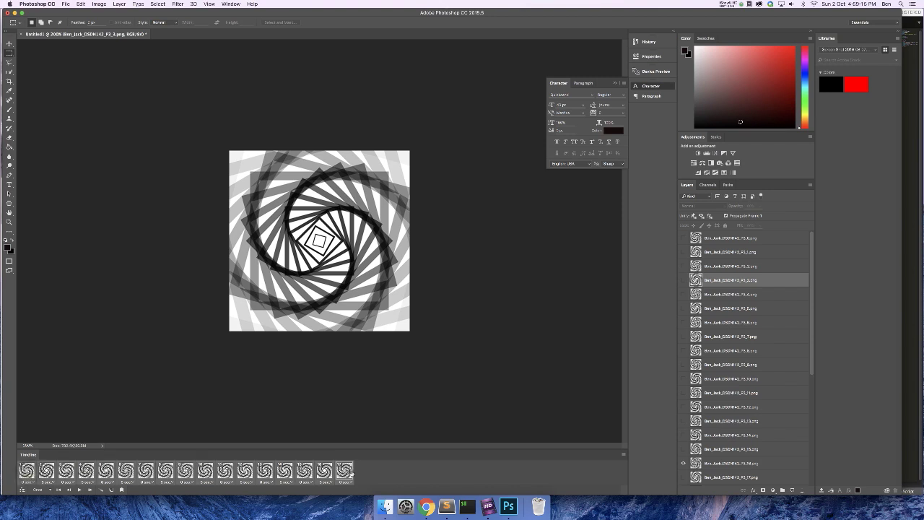
# Select all frames and set their delay to a custom 0.03 seconds.
pyautogui.click(348, 470)
pyautogui.keyDown('shift'); pyautogui.click(343, 471); pyautogui.keyUp('shift')
pyautogui.click(352, 483)
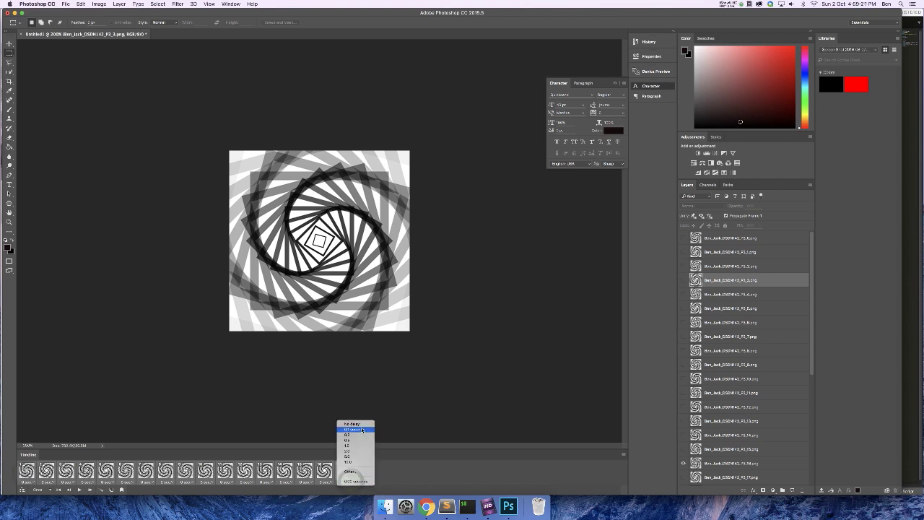
pyautogui.click(356, 472)
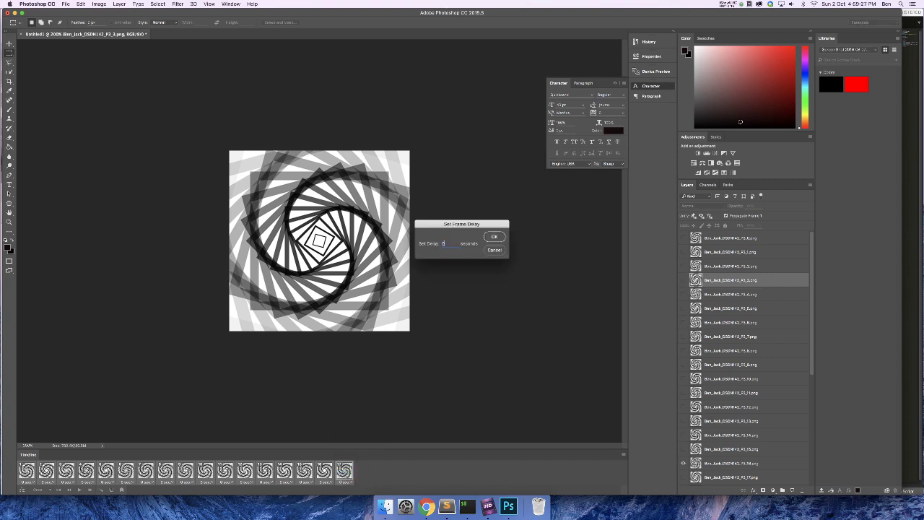
pyautogui.click(494, 237)
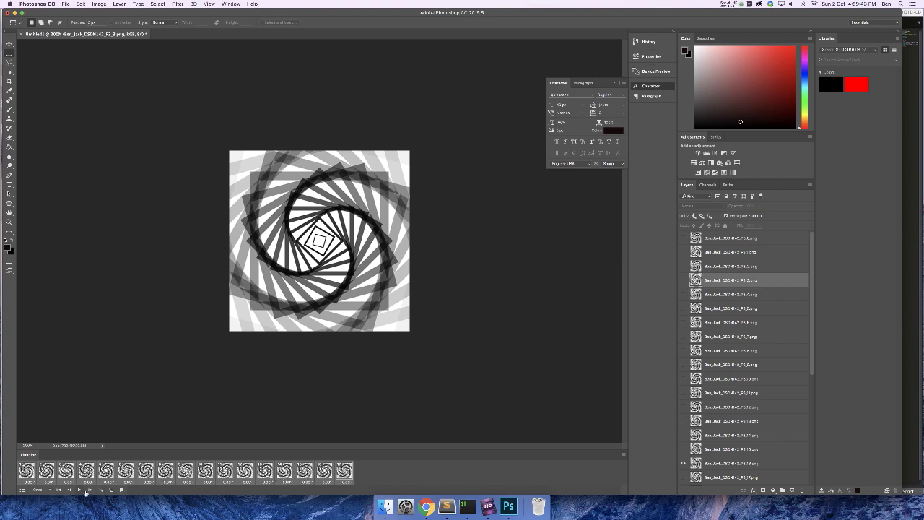
pyautogui.click(46, 493)
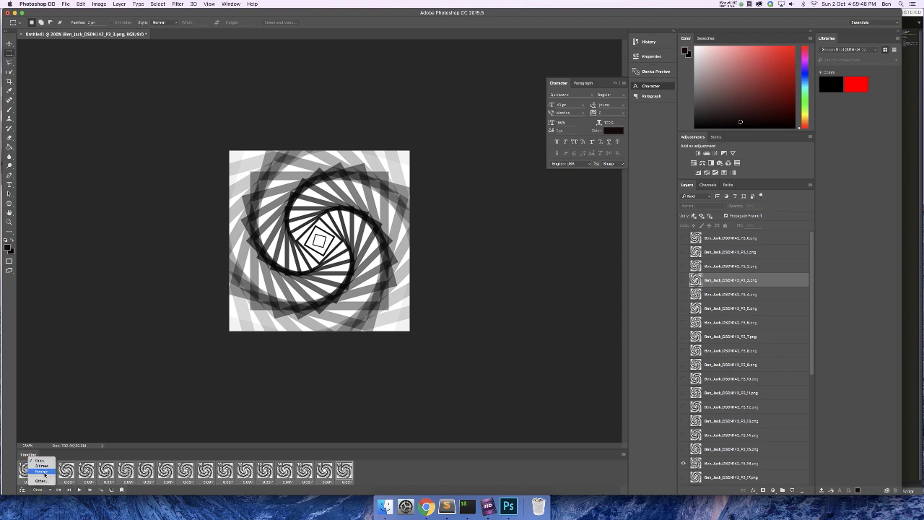
pyautogui.click(44, 473)
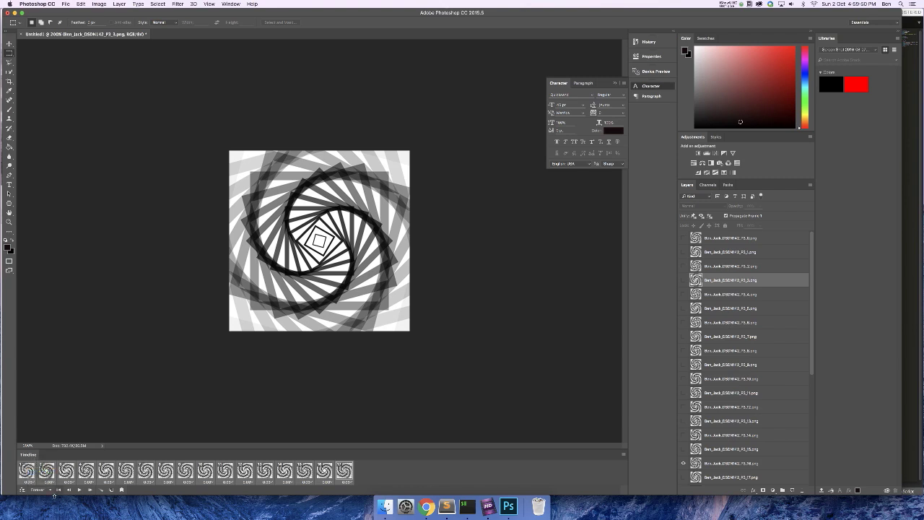
pyautogui.click(78, 491)
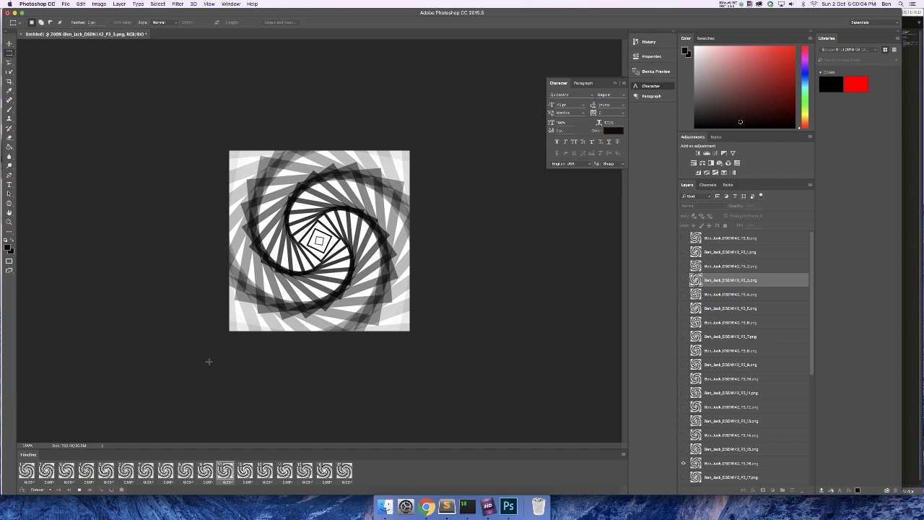
pyautogui.click(80, 491)
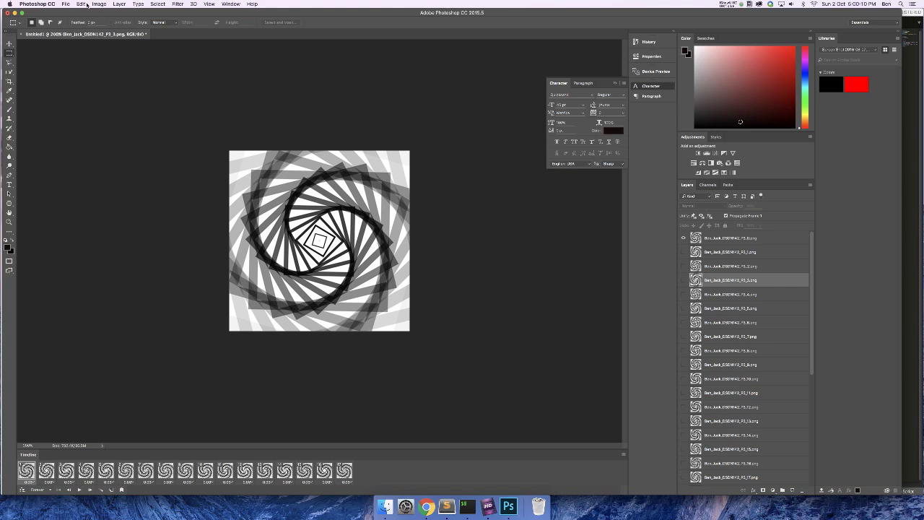
# Open Save for Web (Legacy) from File > Export, previewing the spiral as GIF 64 No Dither.
pyautogui.click(65, 4)
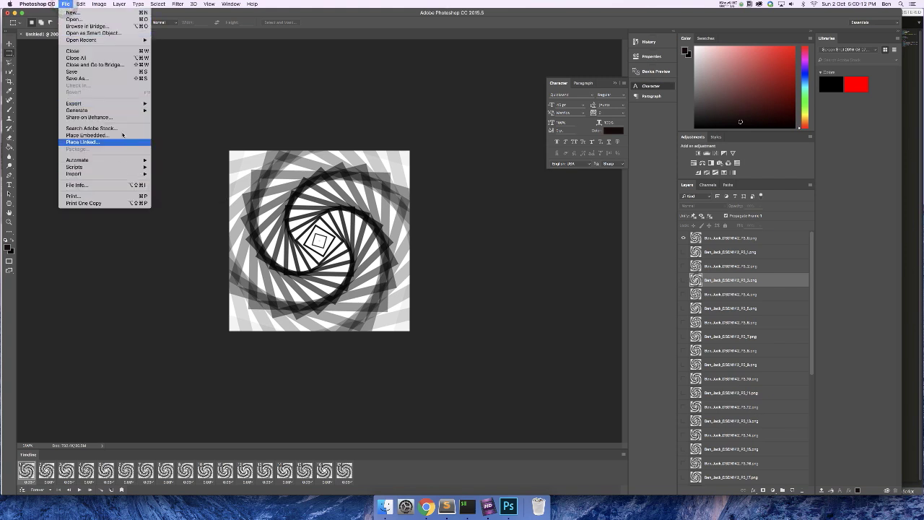
pyautogui.moveTo(109, 104)
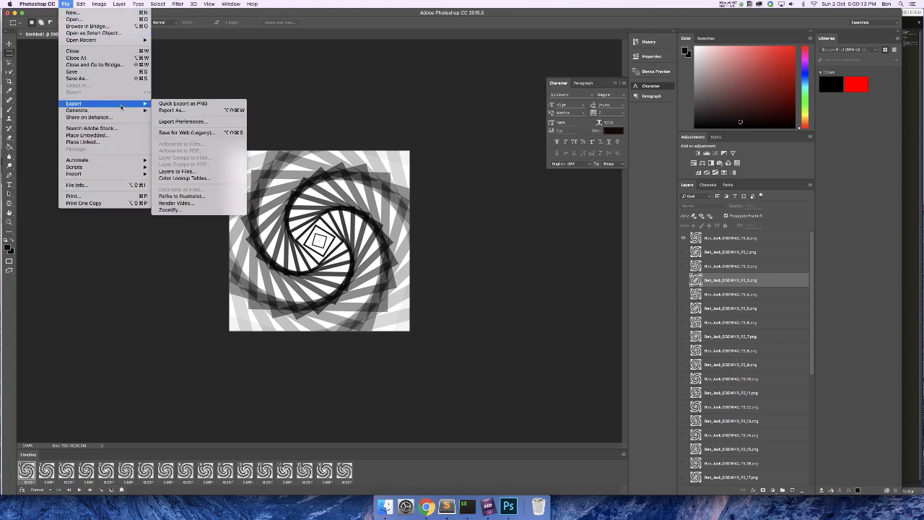
pyautogui.click(198, 134)
pyautogui.press('super+alt+shift+s')
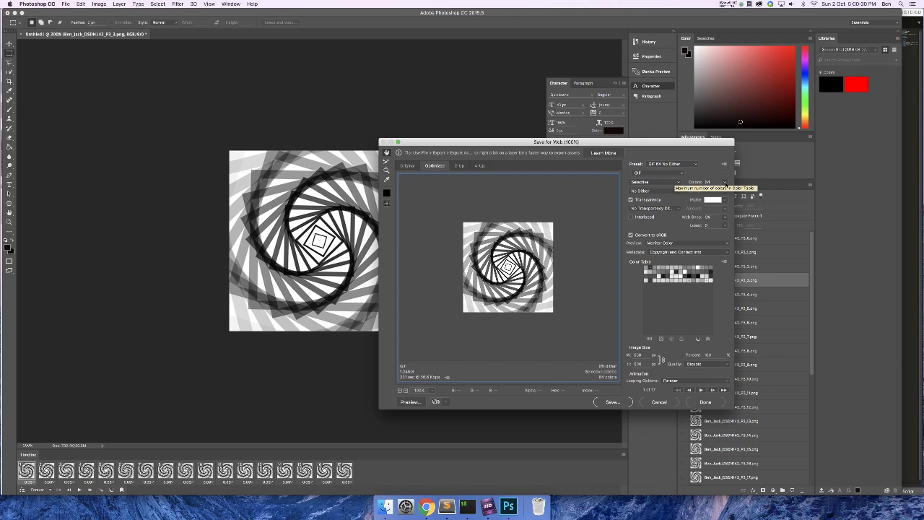
pyautogui.click(666, 186)
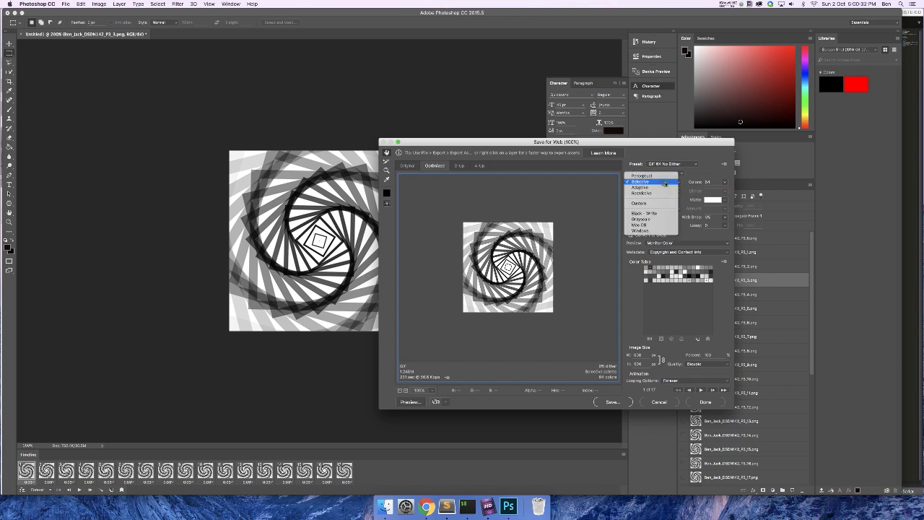
pyautogui.click(655, 181)
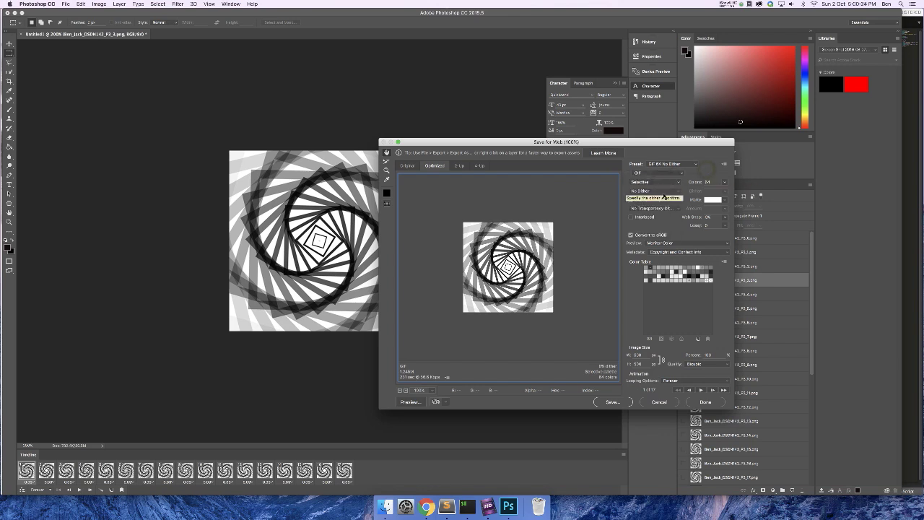
pyautogui.click(664, 190)
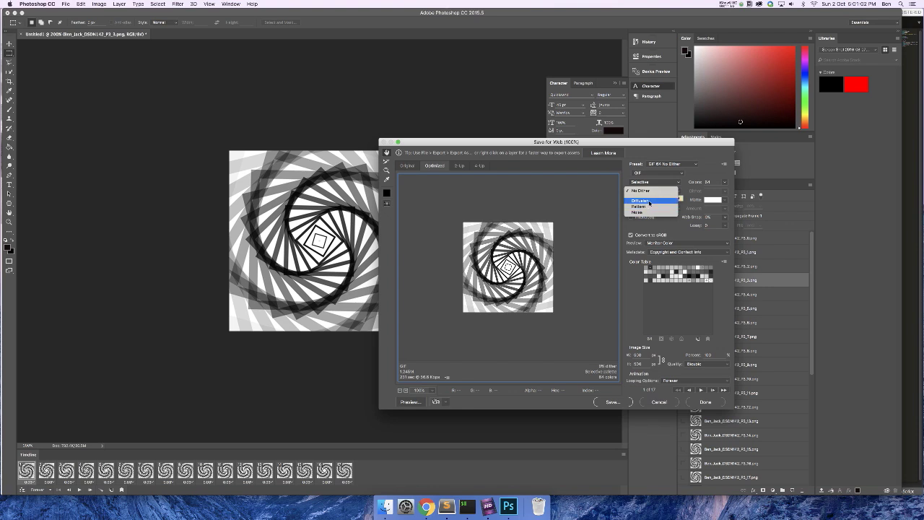
pyautogui.click(650, 202)
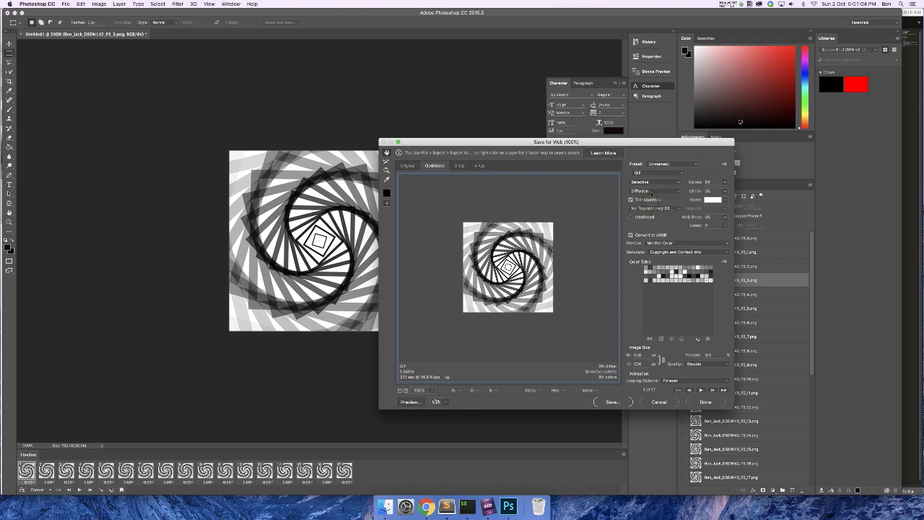
pyautogui.click(652, 196)
pyautogui.click(651, 196)
pyautogui.click(652, 192)
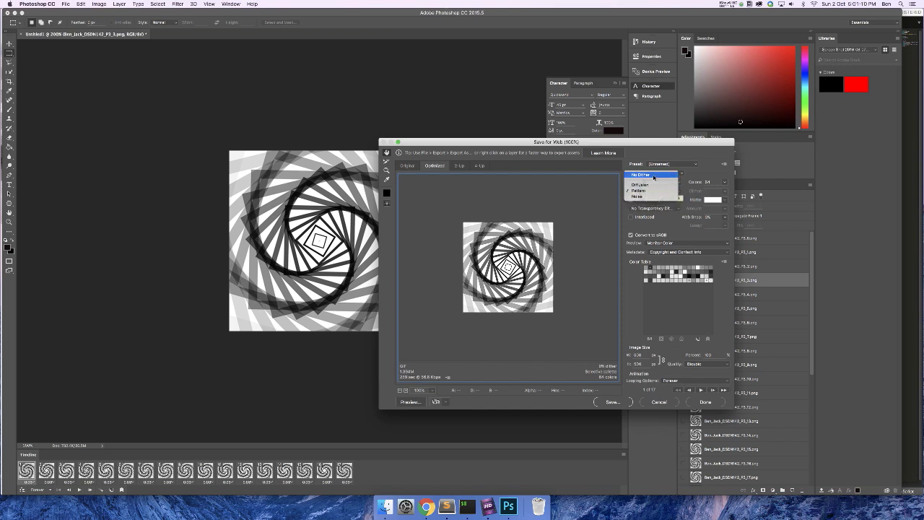
pyautogui.click(654, 176)
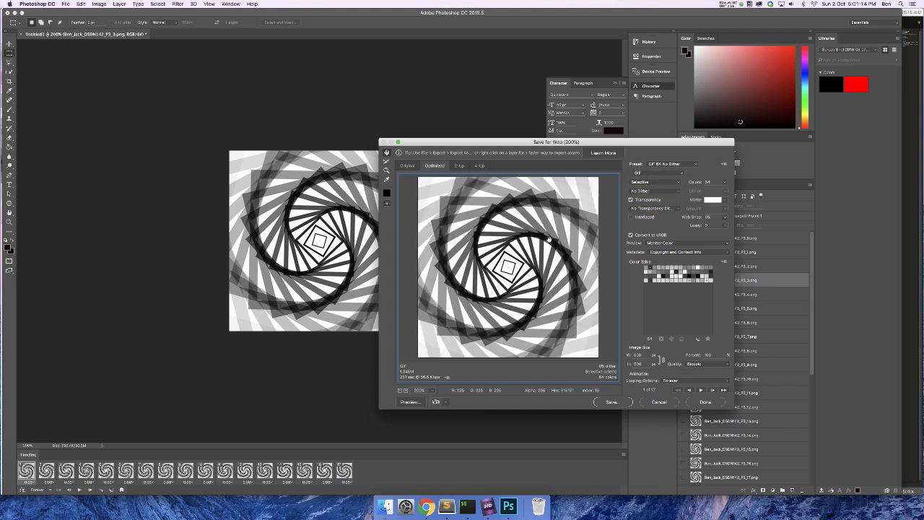
pyautogui.press('super+equal')
# Try 256, 8 and 4 colour palettes for the GIF preview.
pyautogui.click(725, 184)
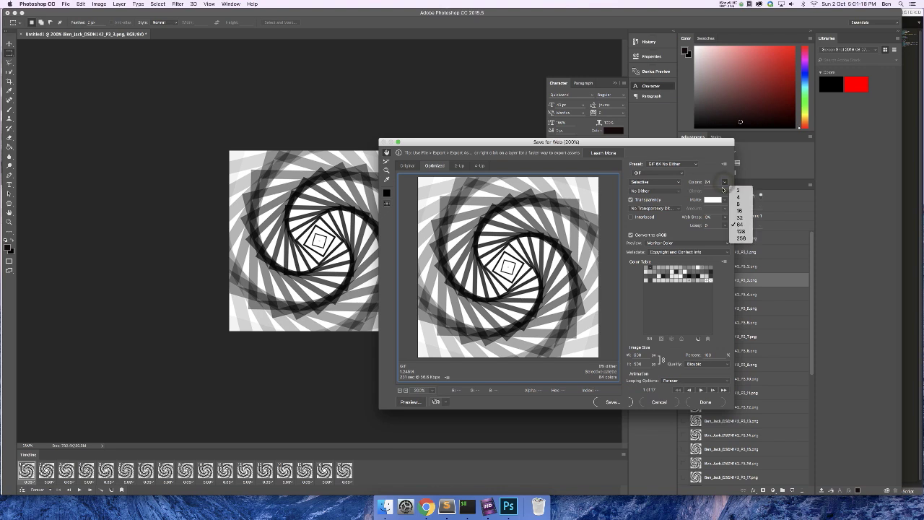
pyautogui.click(740, 238)
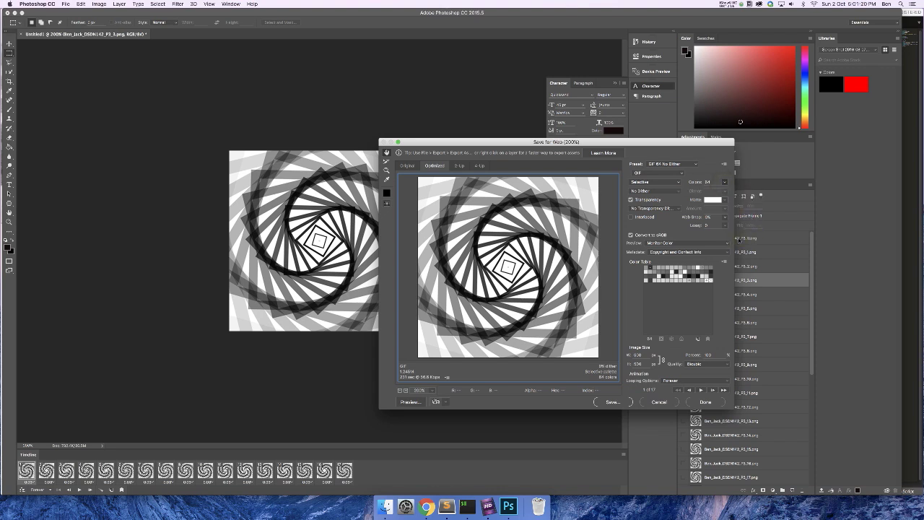
pyautogui.click(725, 182)
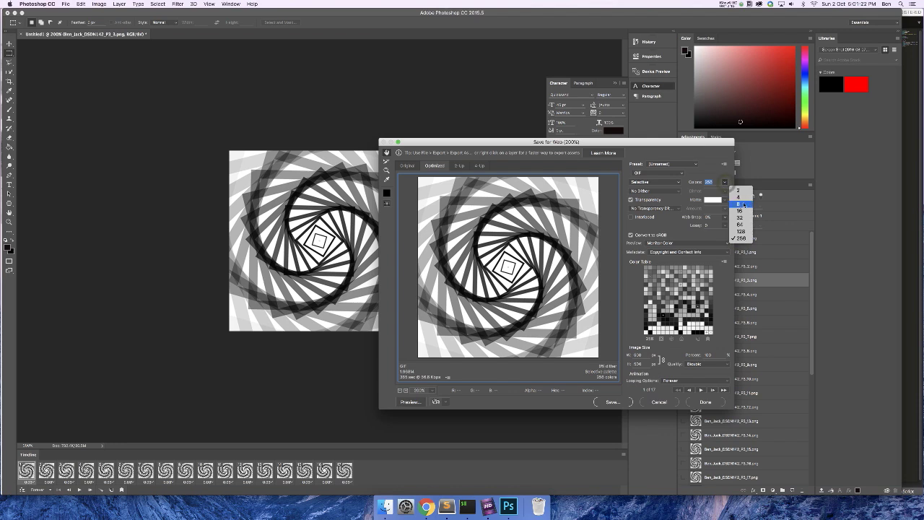
pyautogui.click(743, 205)
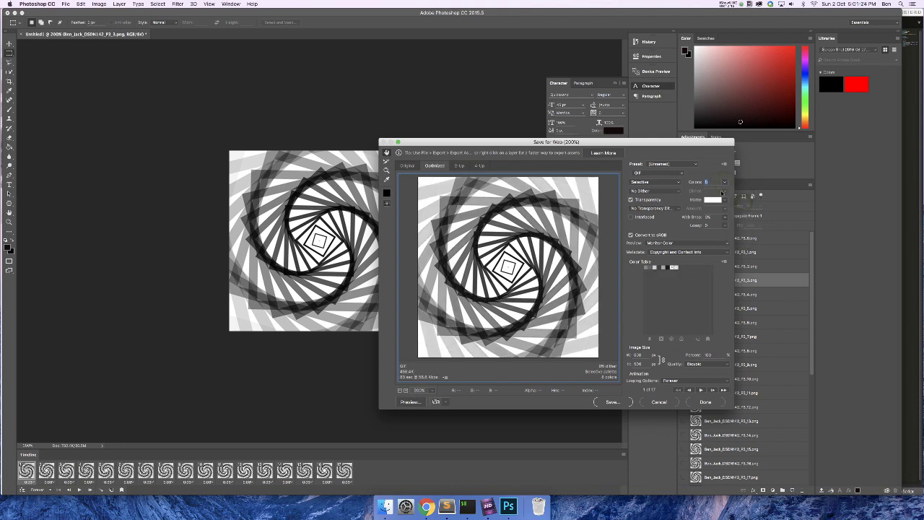
pyautogui.click(726, 183)
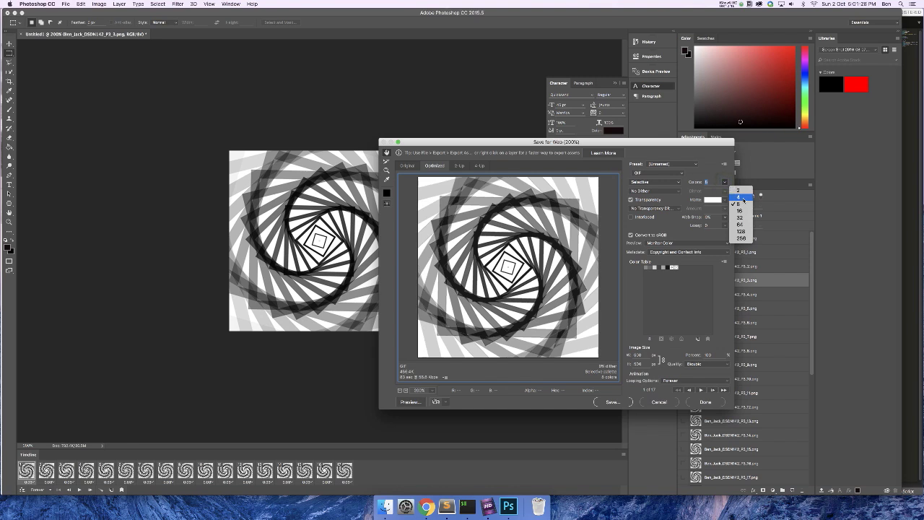
pyautogui.click(741, 197)
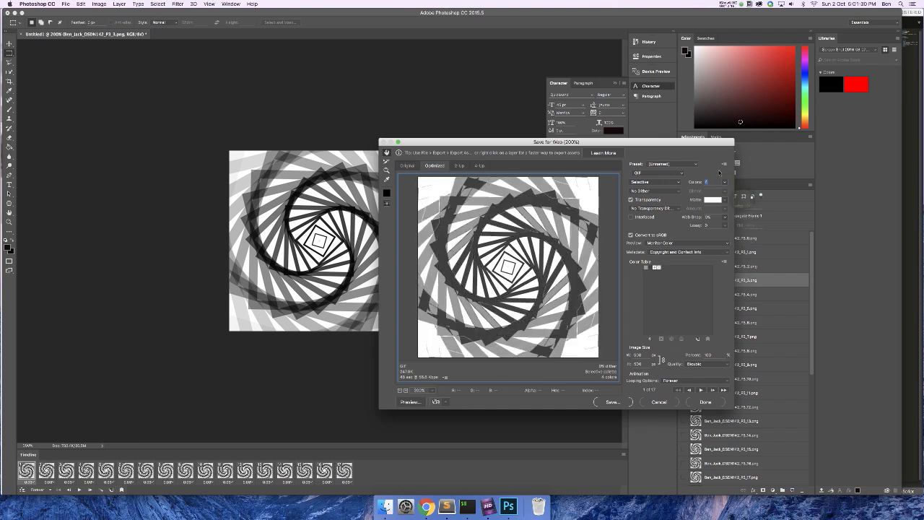
pyautogui.click(726, 182)
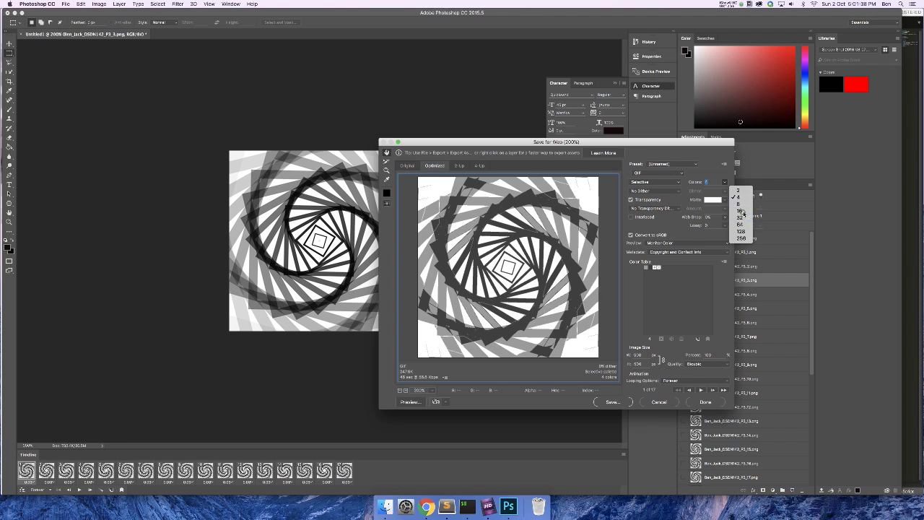
pyautogui.press('Escape')
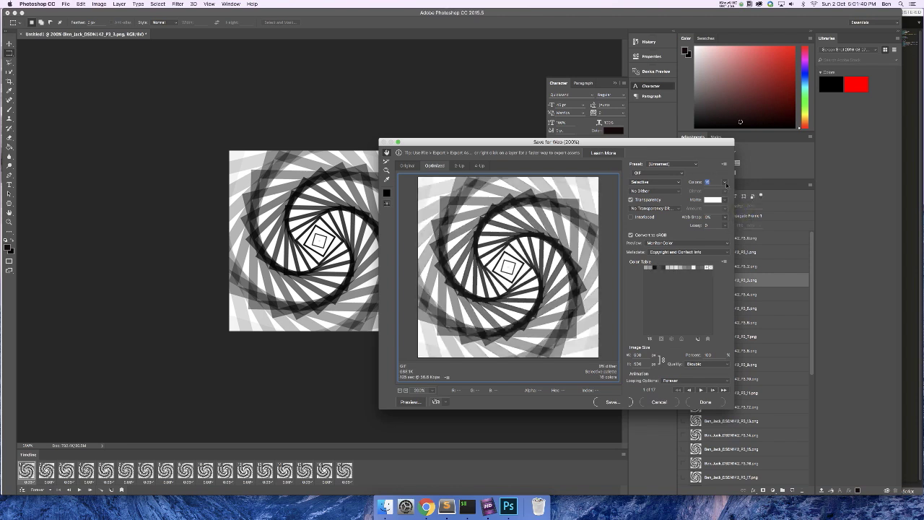
# Compare 32 and 64 colours, then settle on a 32-colour palette.
pyautogui.click(727, 185)
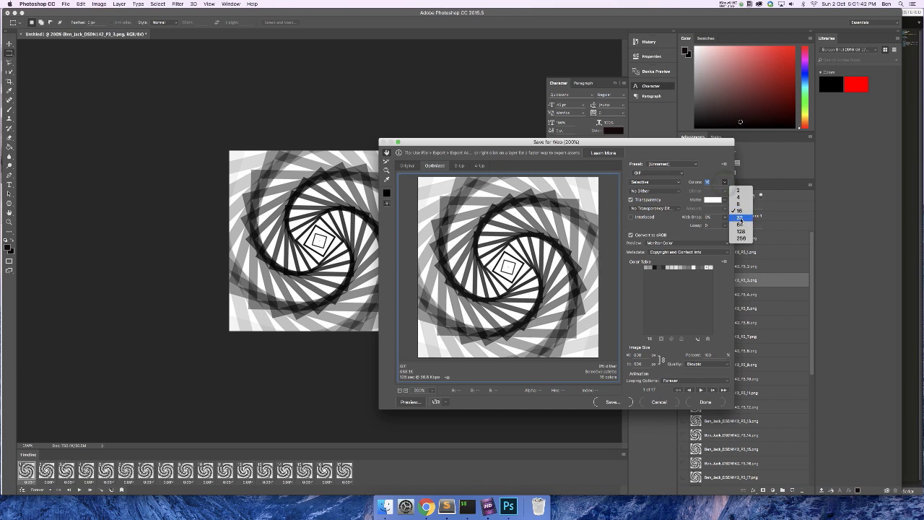
pyautogui.click(741, 220)
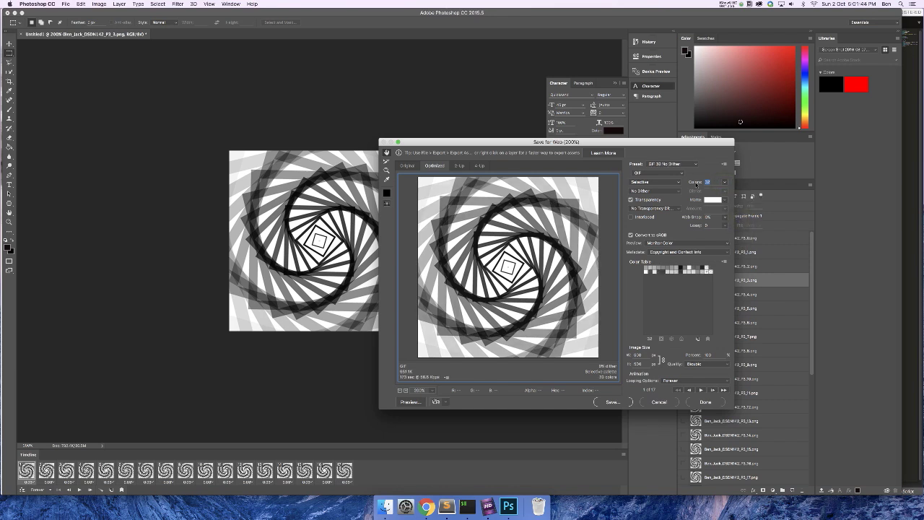
pyautogui.click(727, 183)
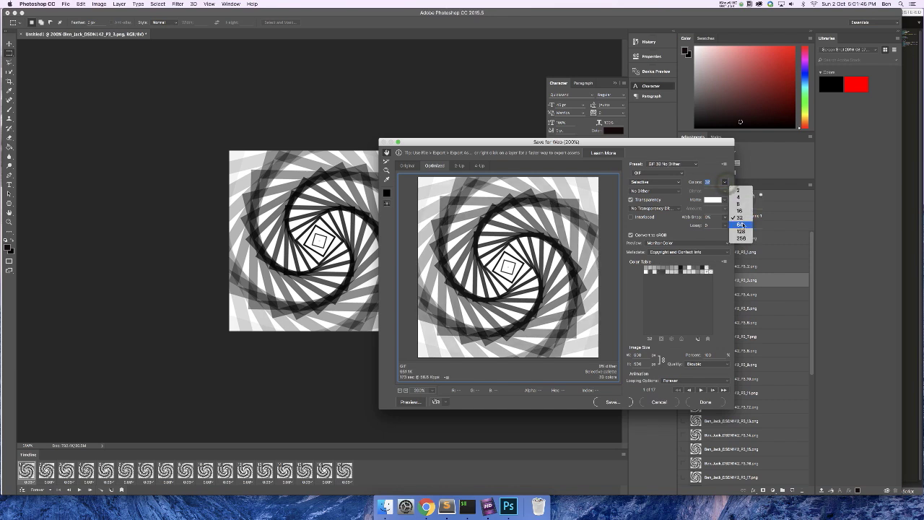
pyautogui.click(741, 224)
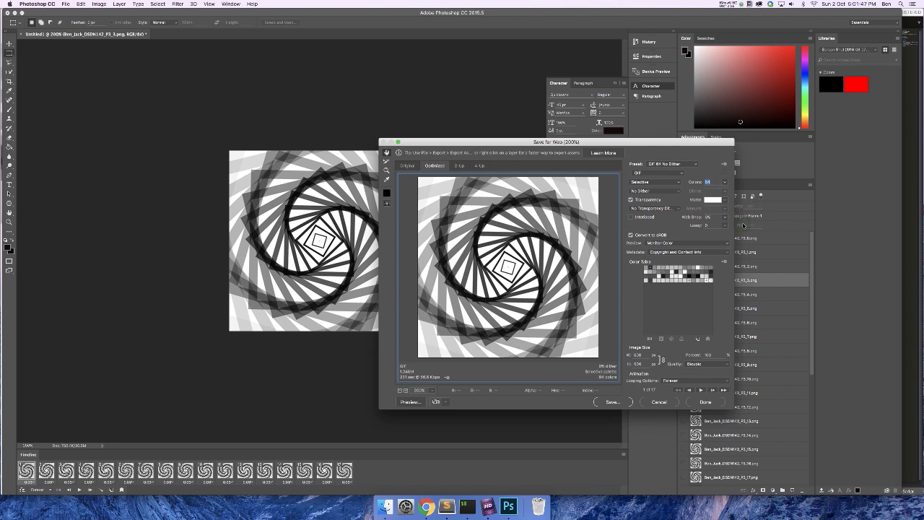
pyautogui.click(726, 187)
pyautogui.click(740, 218)
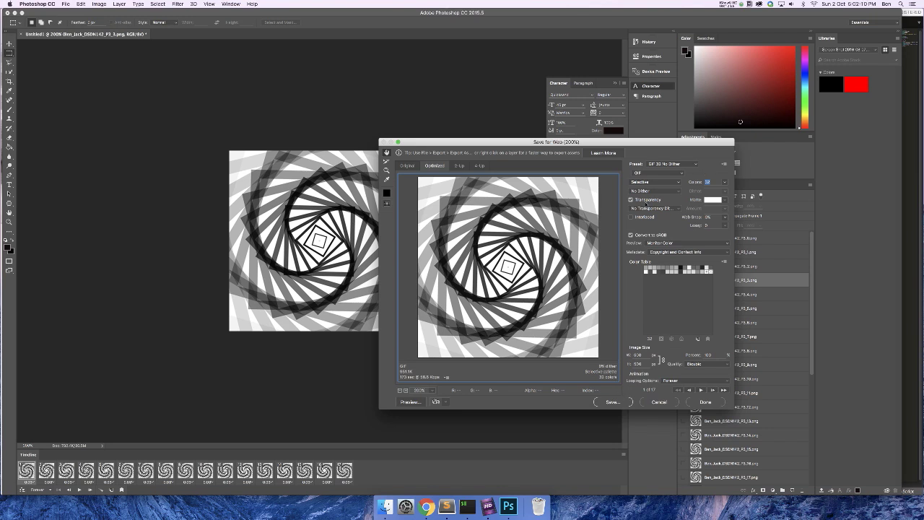
# Turn off Transparency and save the GIF to the Desktop, replacing the existing file.
pyautogui.click(630, 200)
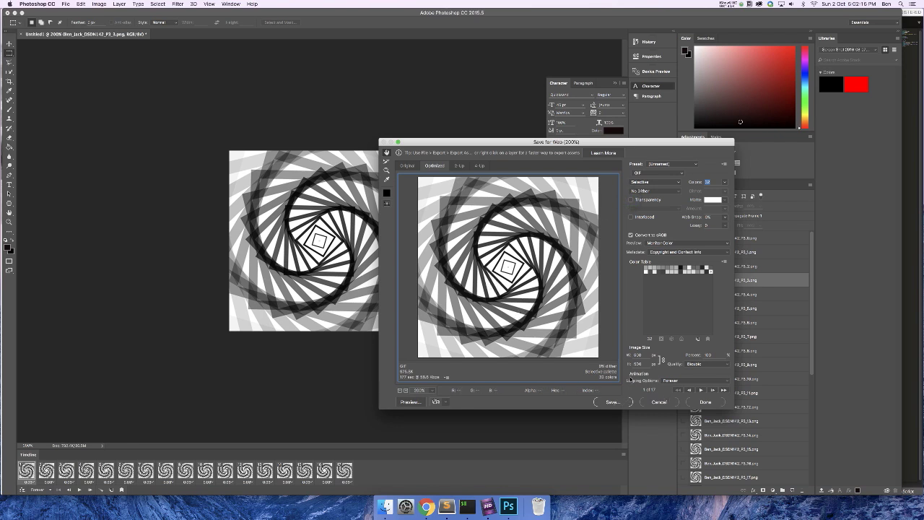
pyautogui.click(622, 401)
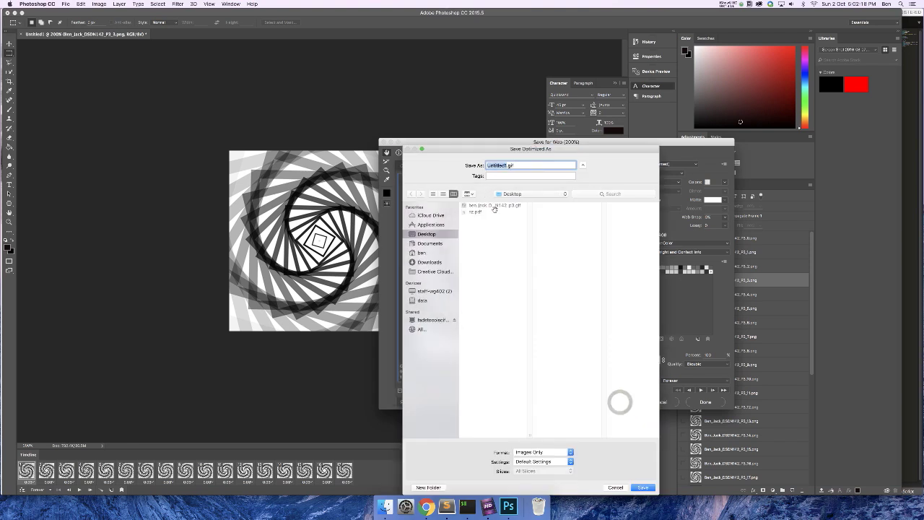
pyautogui.click(643, 488)
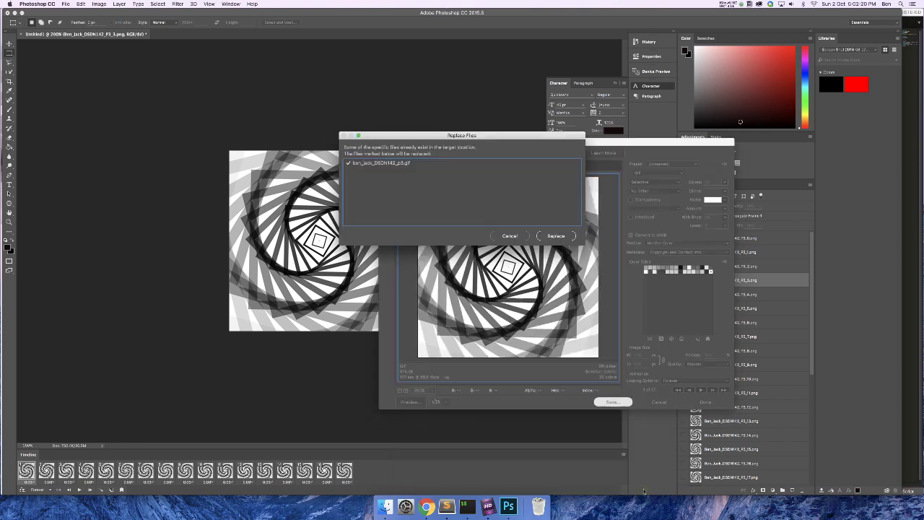
pyautogui.click(555, 237)
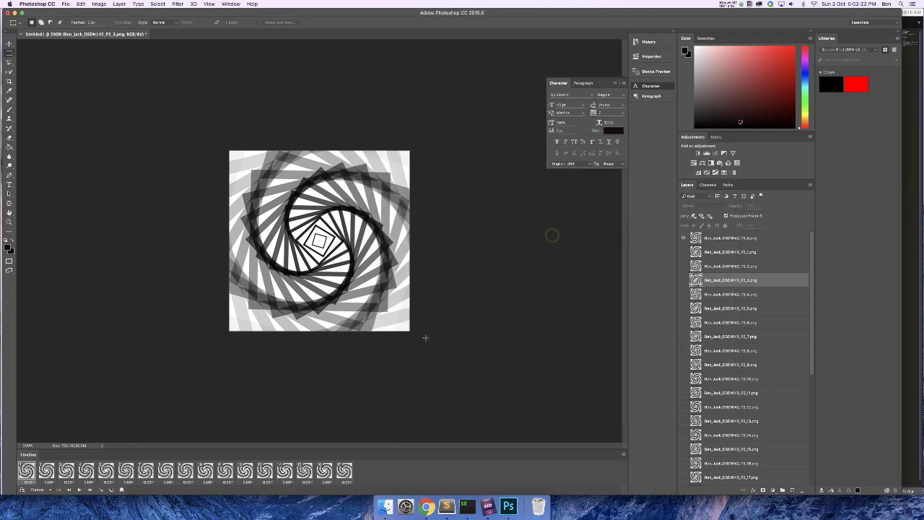
# In Finder, select the saved spiral GIF on the Desktop and preview it in Quick Look.
pyautogui.click(383, 506)
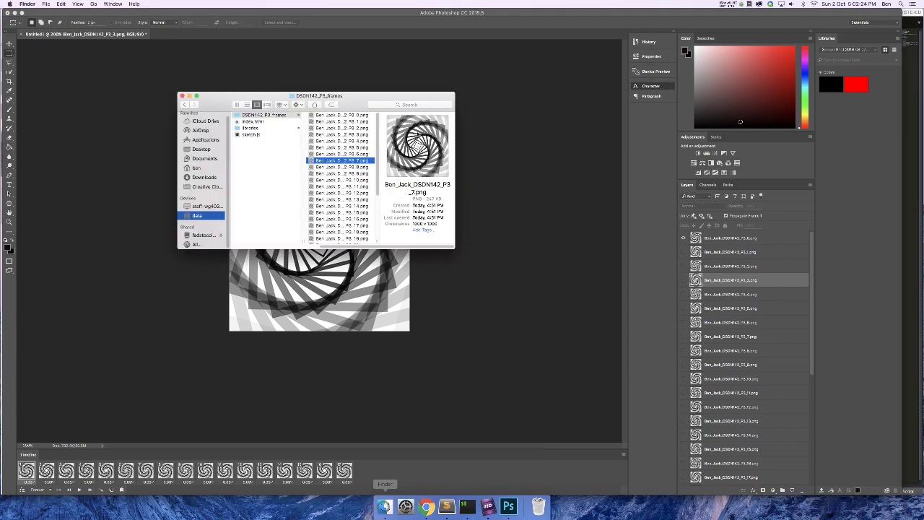
pyautogui.click(205, 148)
pyautogui.click(272, 115)
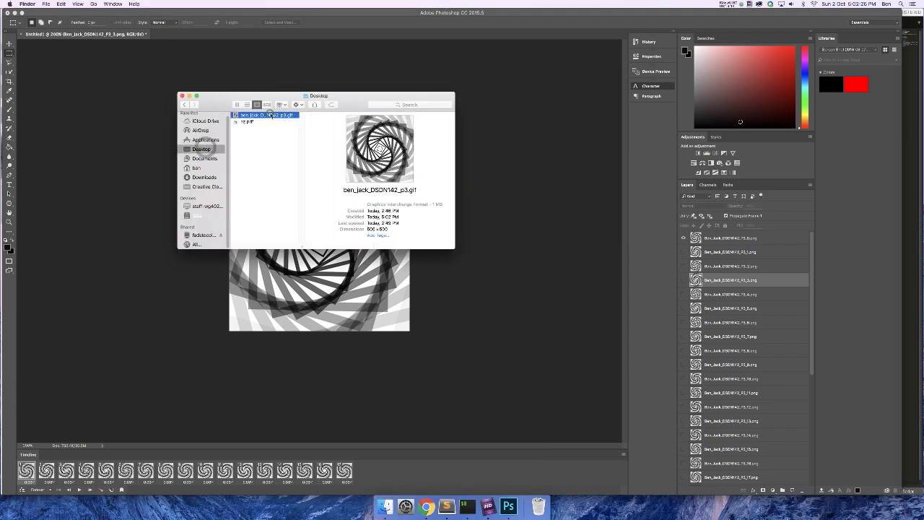
pyautogui.press('space')
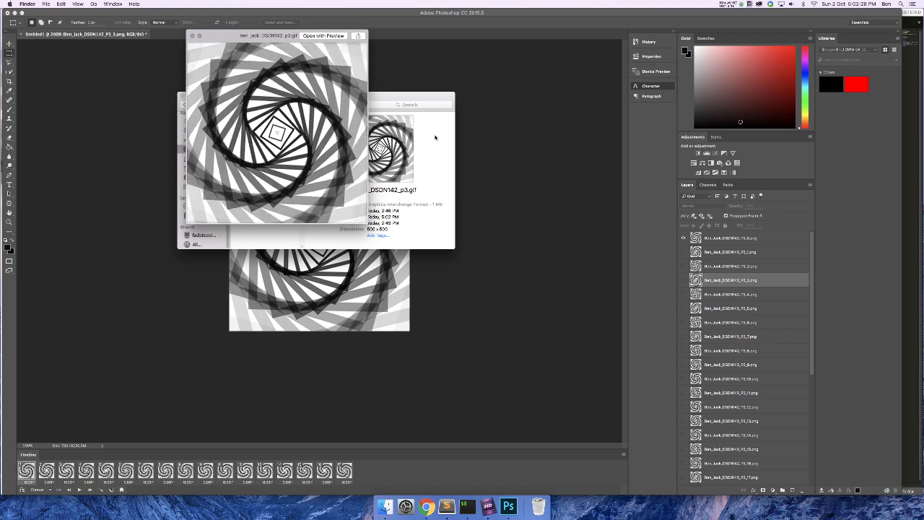